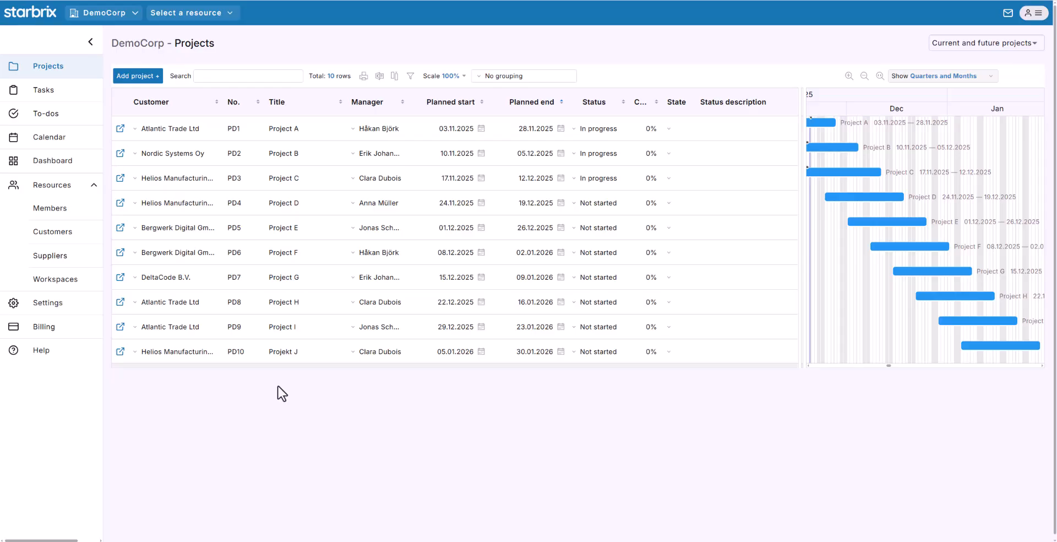
click(70, 217)
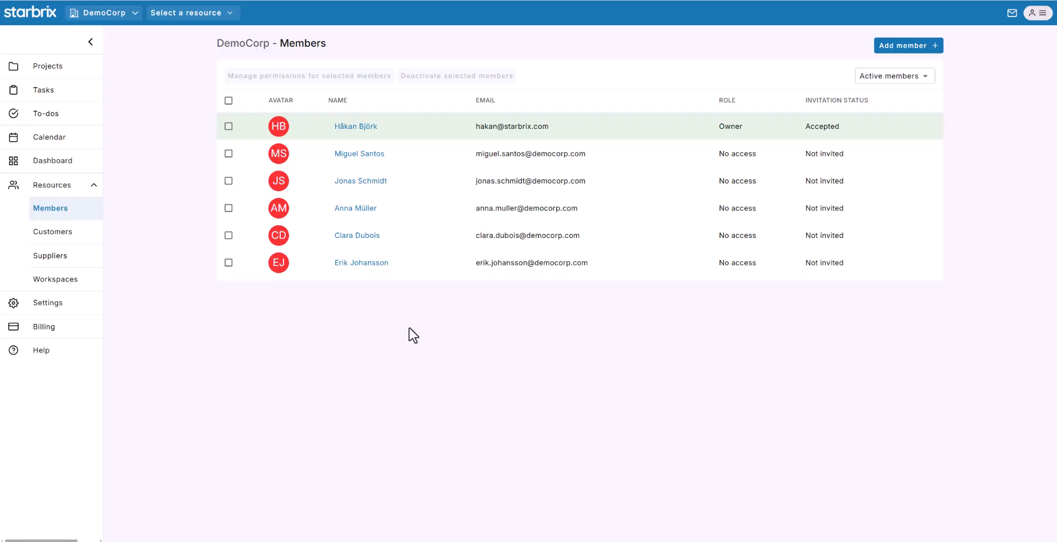
click(78, 235)
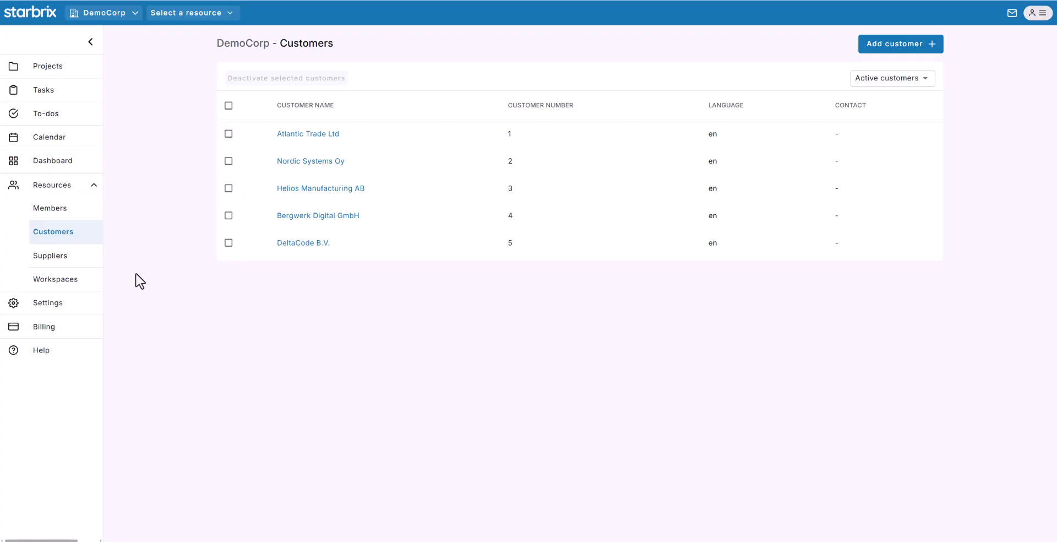
click(64, 262)
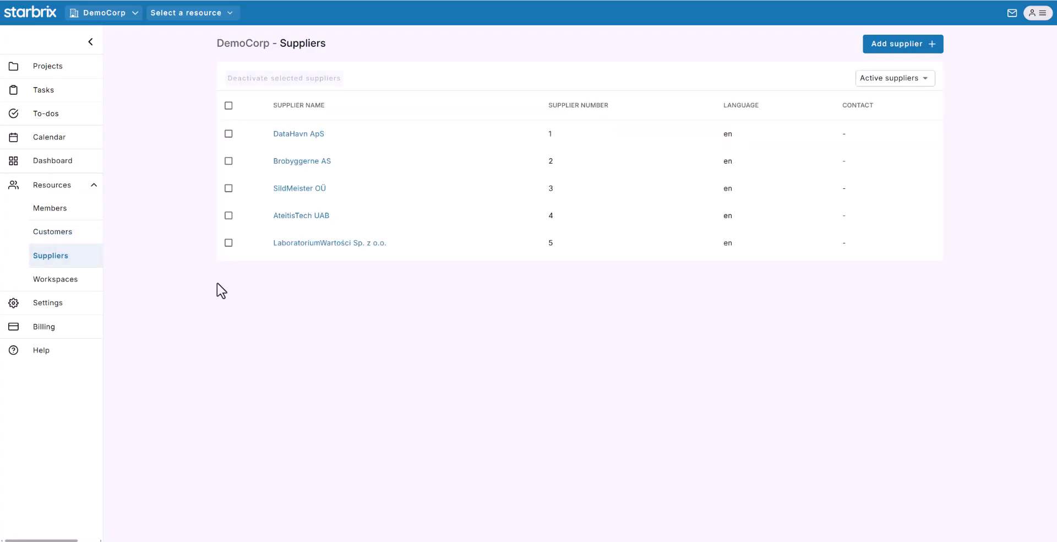
click(62, 70)
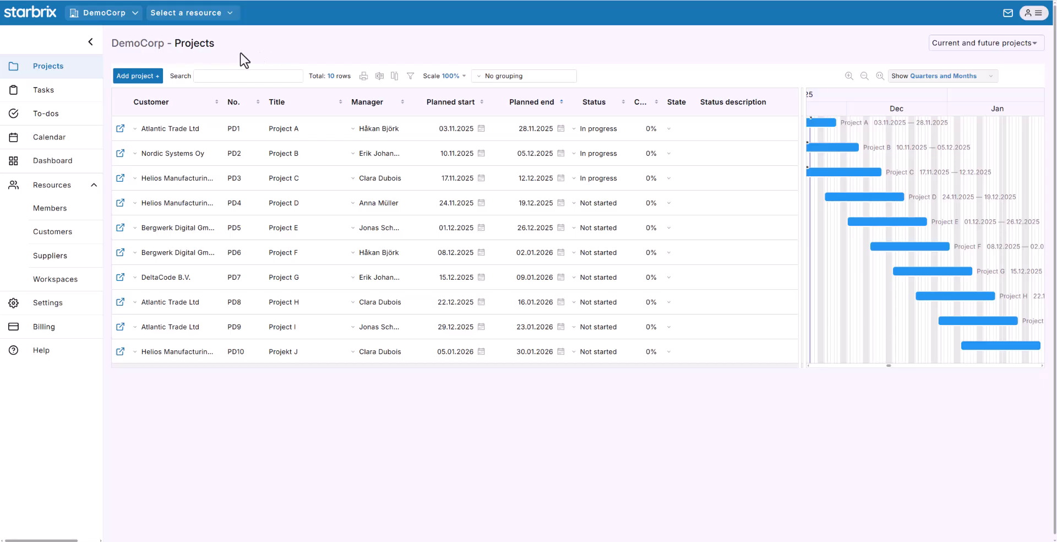
- Create a new project titled 'Example project'
click(138, 79)
text(Ex)
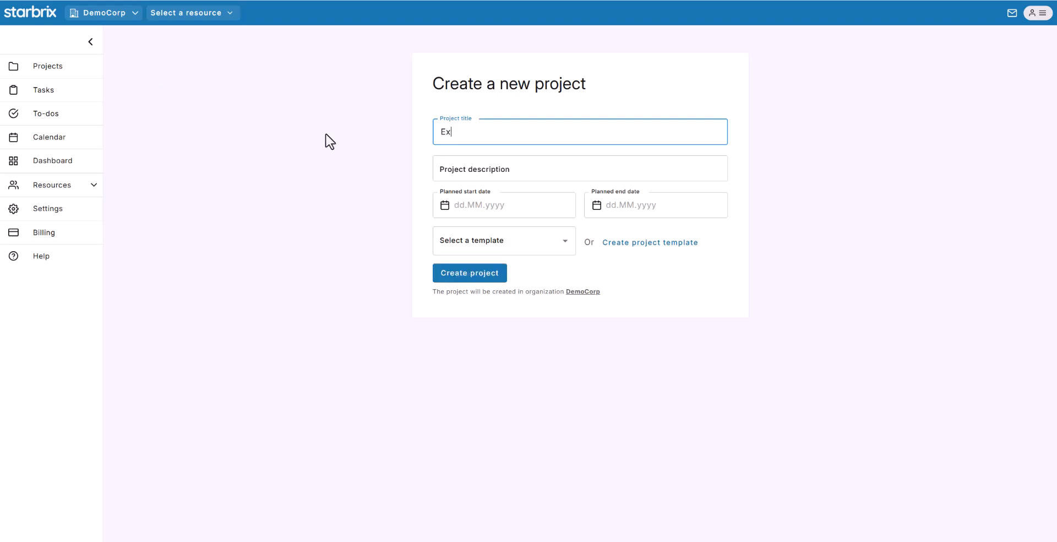
text(ample project)
click(469, 278)
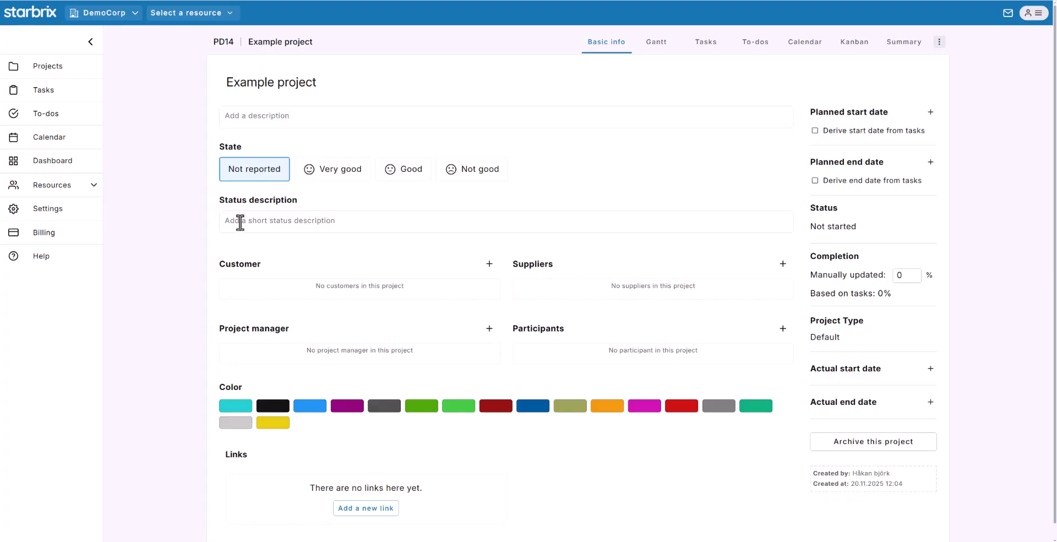
- Assign customer Helios Manufacturing AB and suppliers Brobyggerne AS and AteitisTech UAB
click(315, 274)
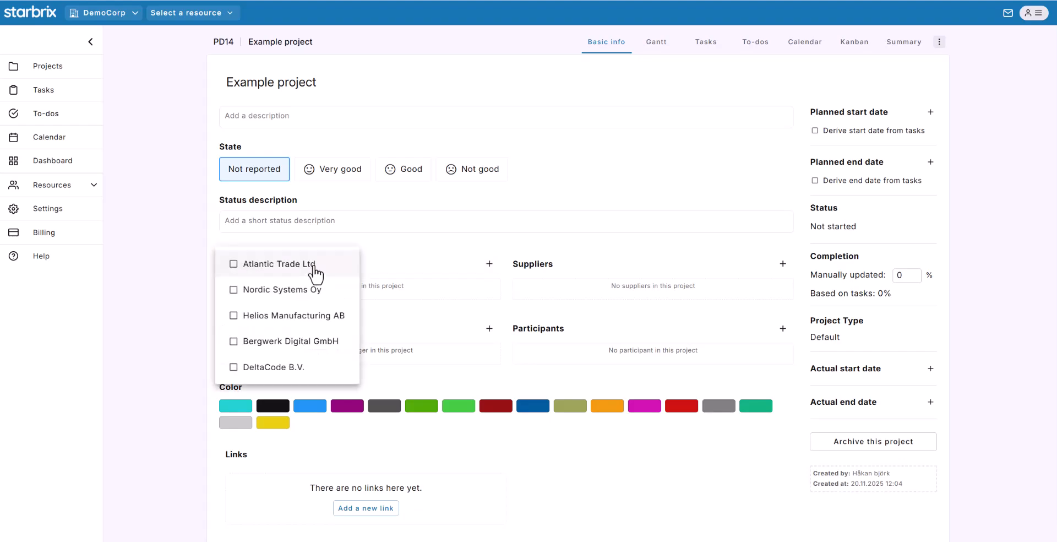
click(235, 317)
click(208, 306)
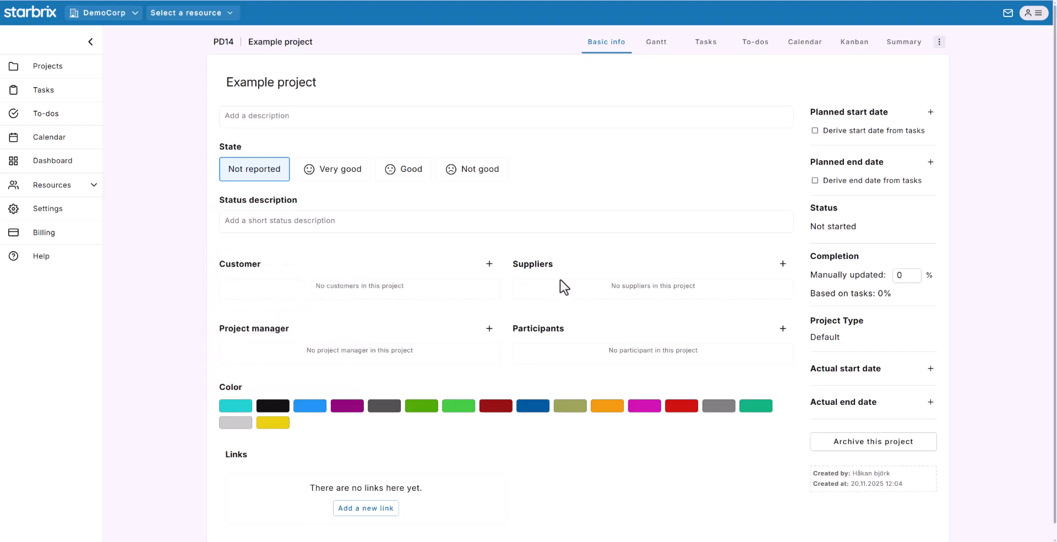
click(649, 275)
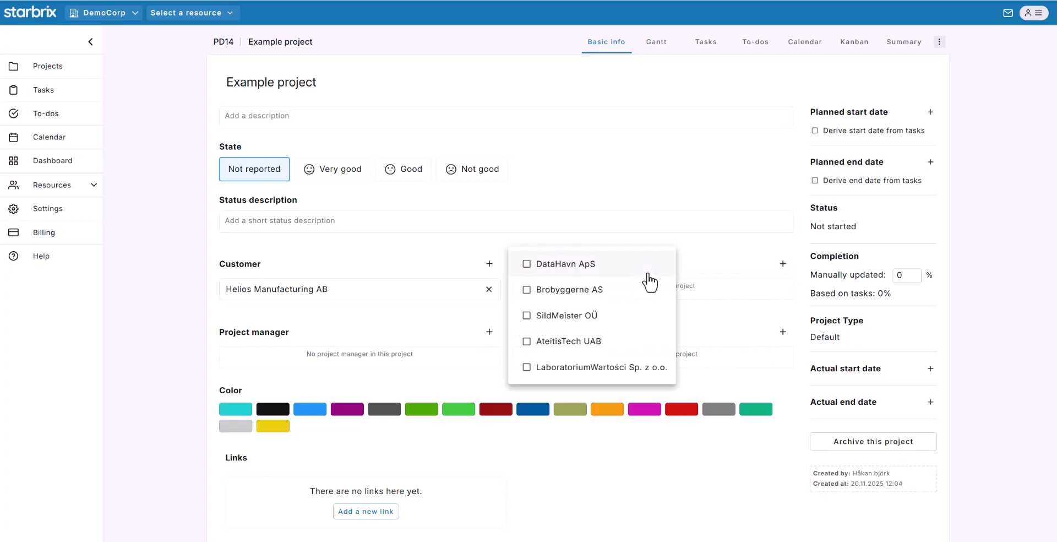
click(524, 290)
click(530, 344)
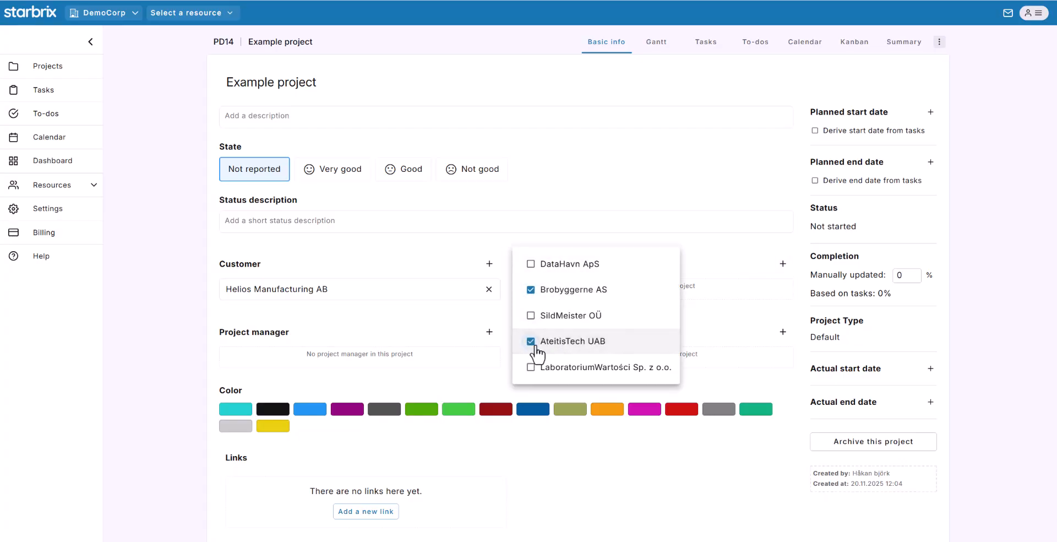
- Make the first member project manager, add two participants, and set the colour to yellow
click(488, 358)
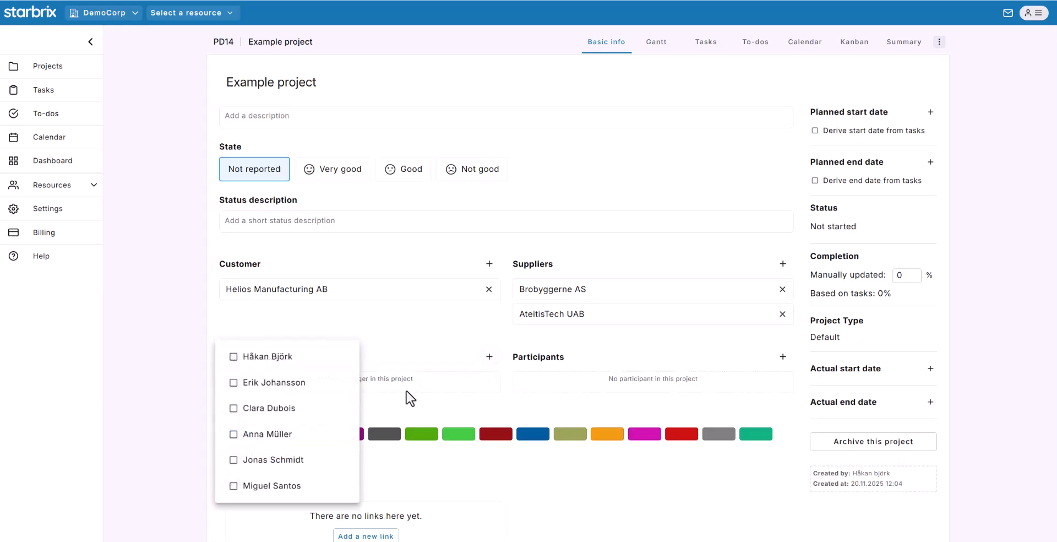
click(233, 357)
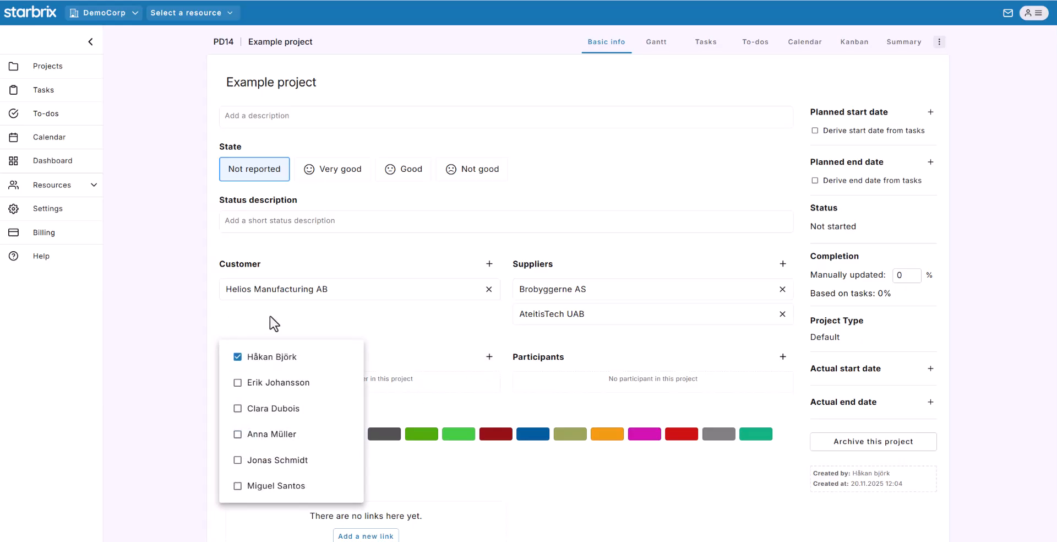
click(341, 322)
click(618, 374)
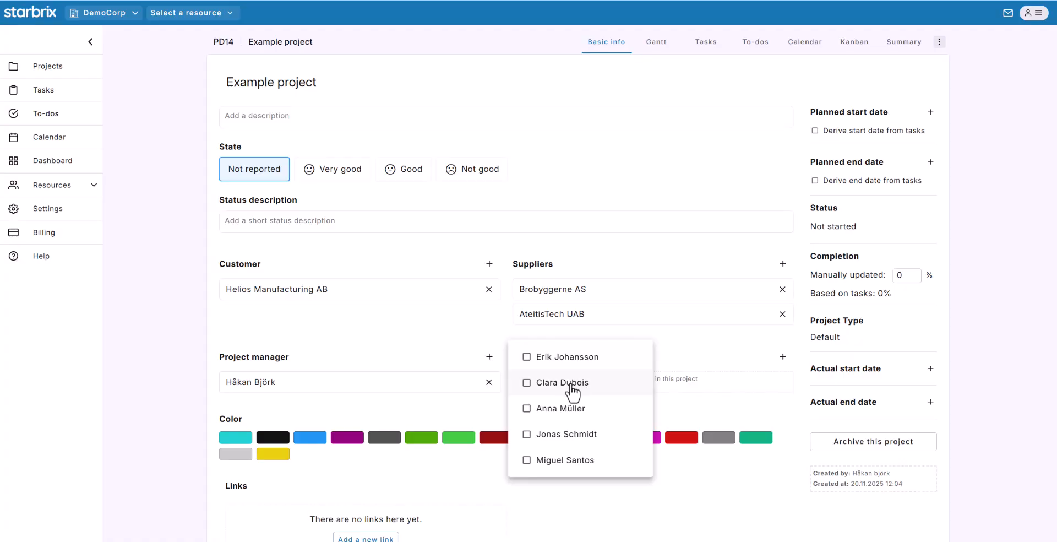
click(528, 387)
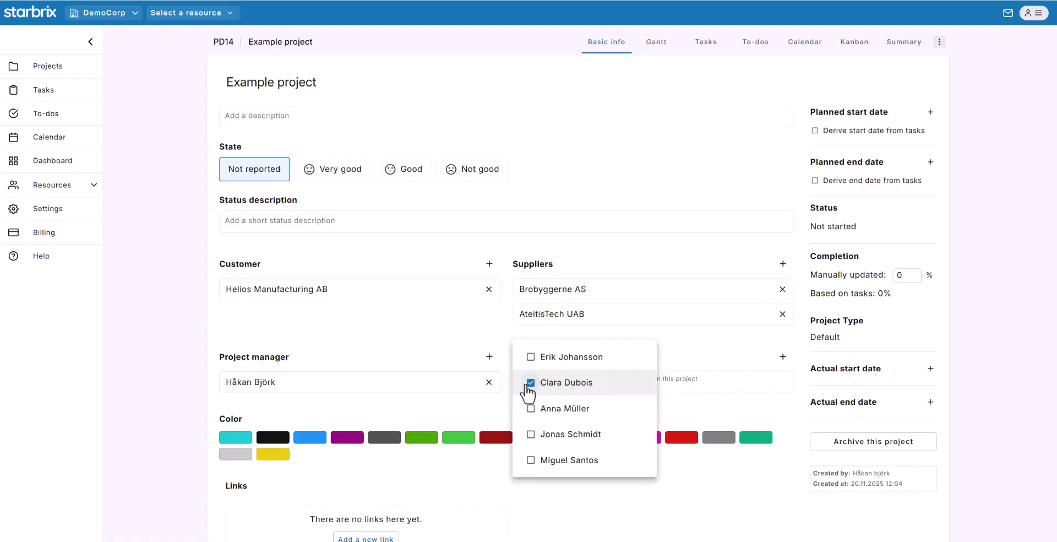
click(529, 408)
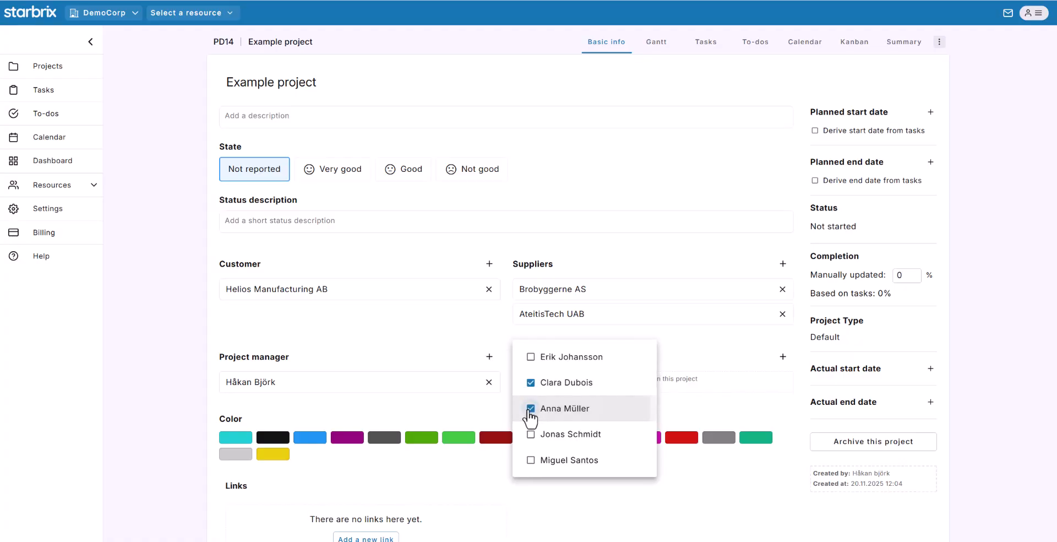
click(654, 380)
scroll(688, 353, down, 2)
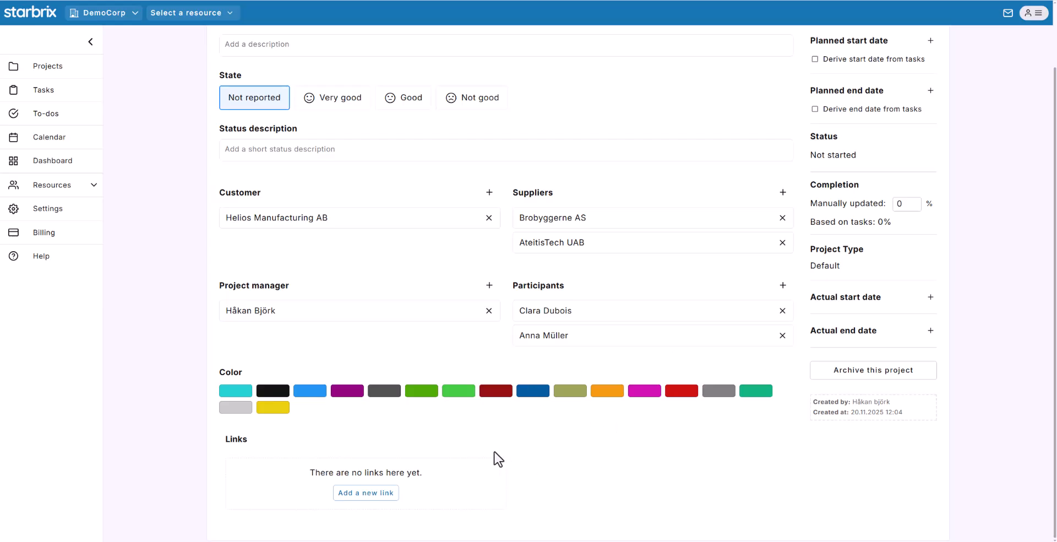
click(272, 408)
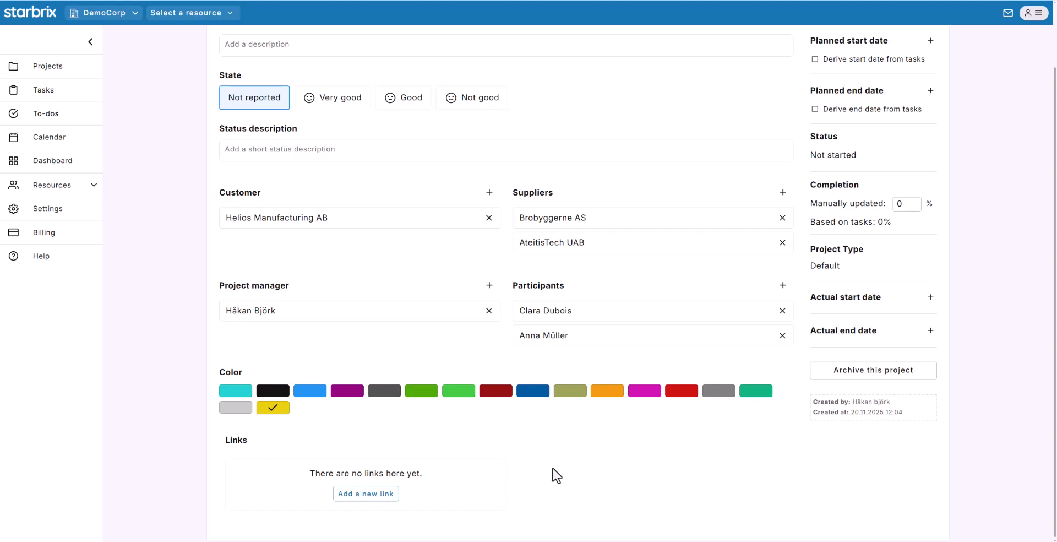
- Set the planned start date to 24.11.2025 and planned end date to 19.12.2025
scroll(828, 231, up, 2)
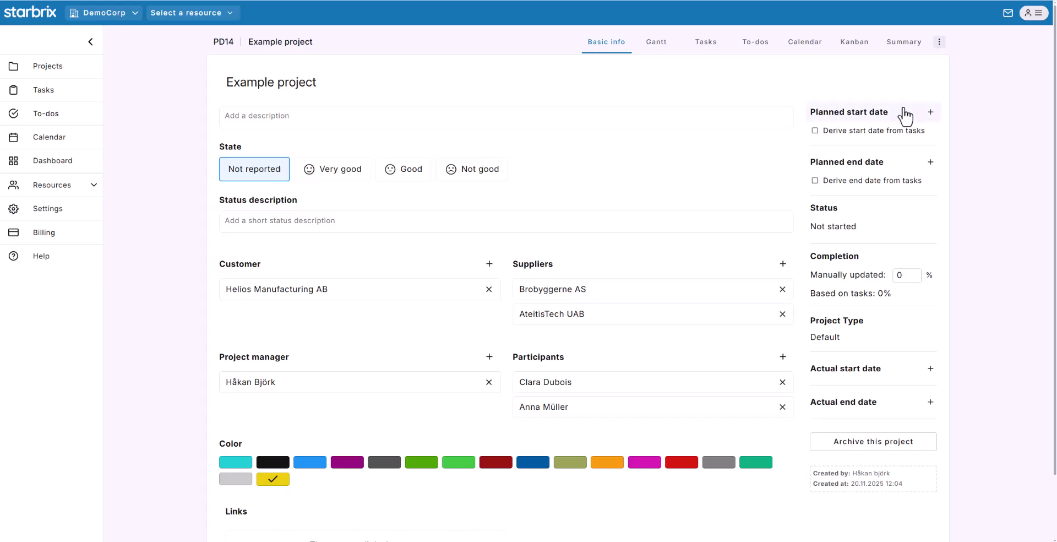
click(903, 113)
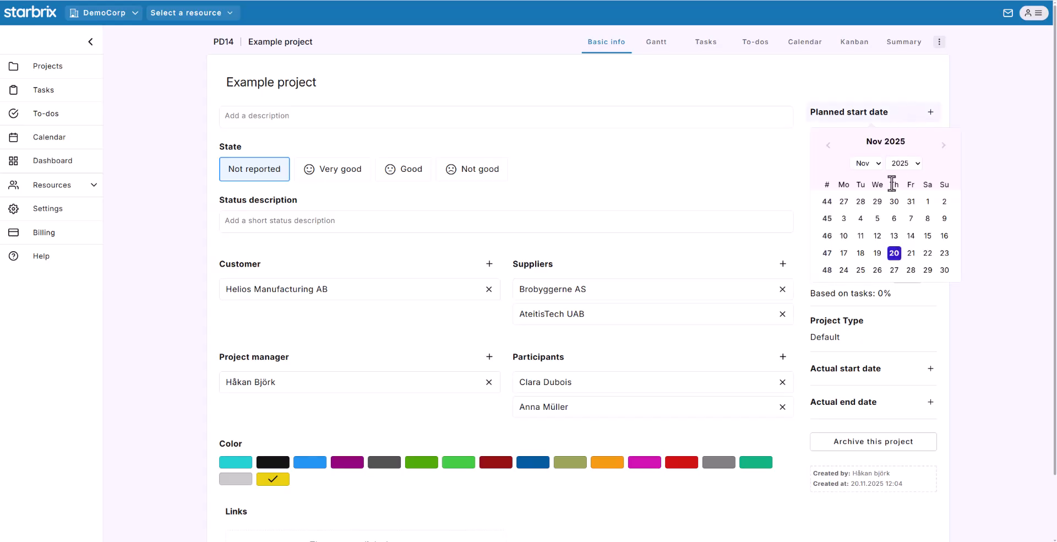
click(843, 270)
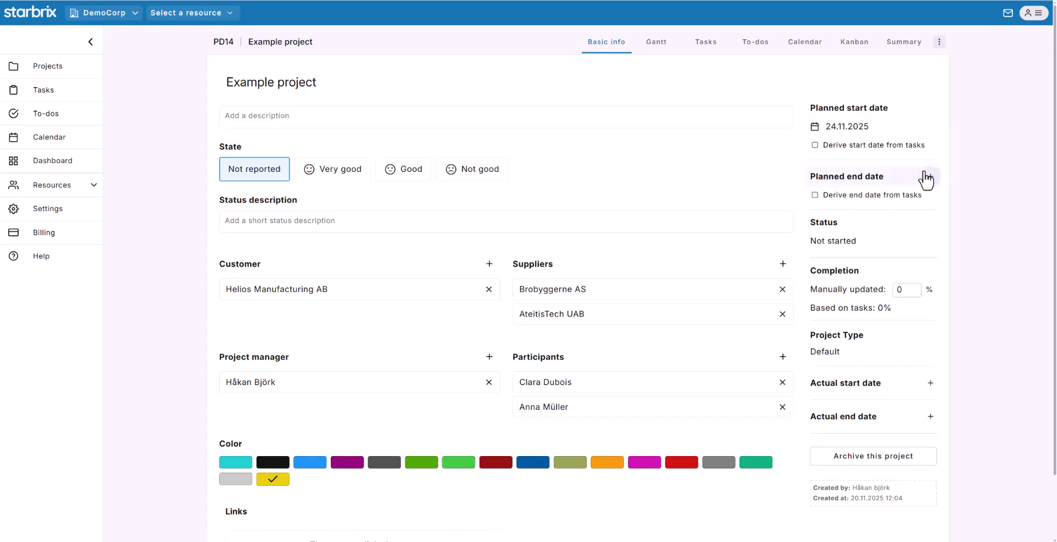
click(929, 178)
click(944, 209)
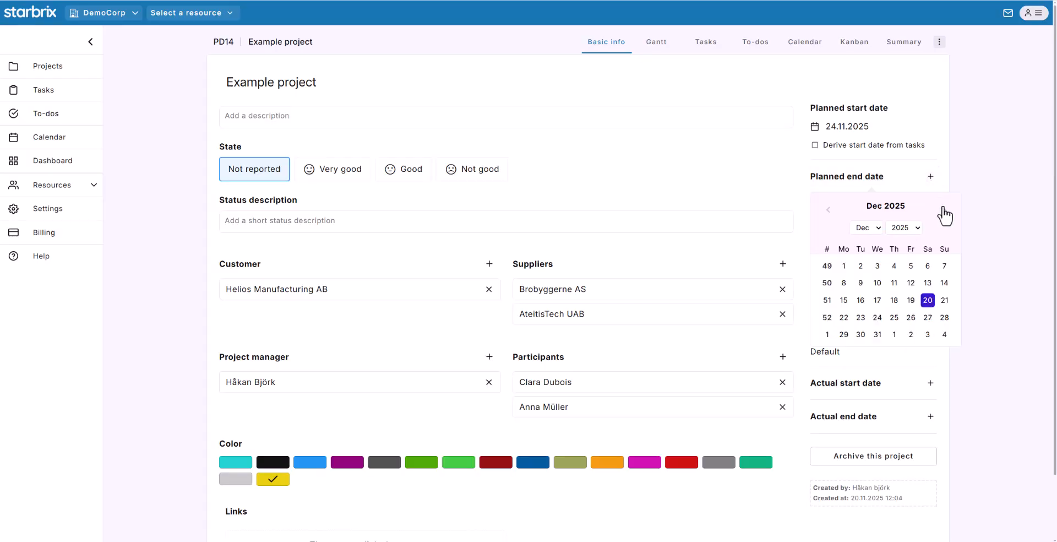
click(909, 300)
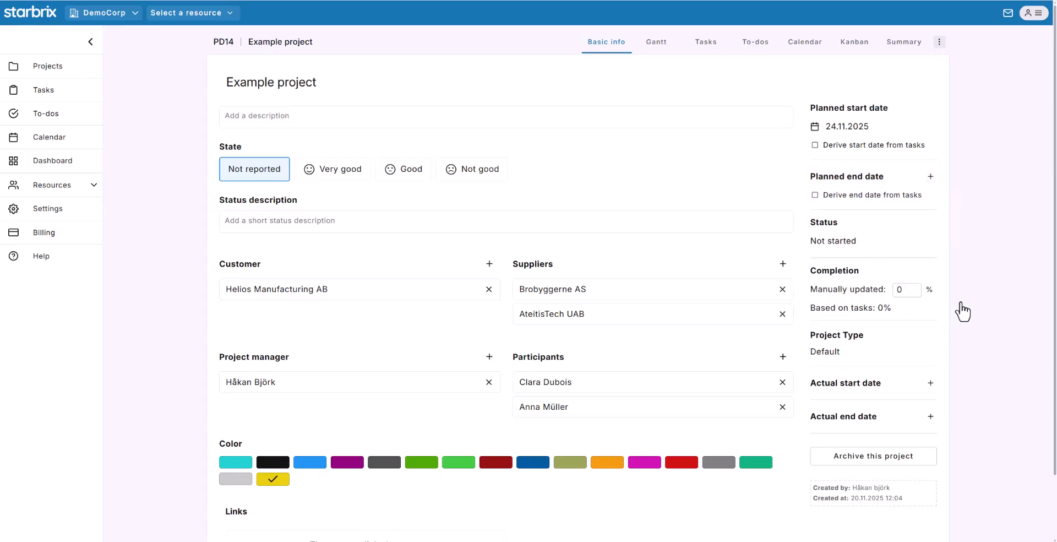
- Review the status choices and keep the project status as Not started
scroll(971, 310, down, 1)
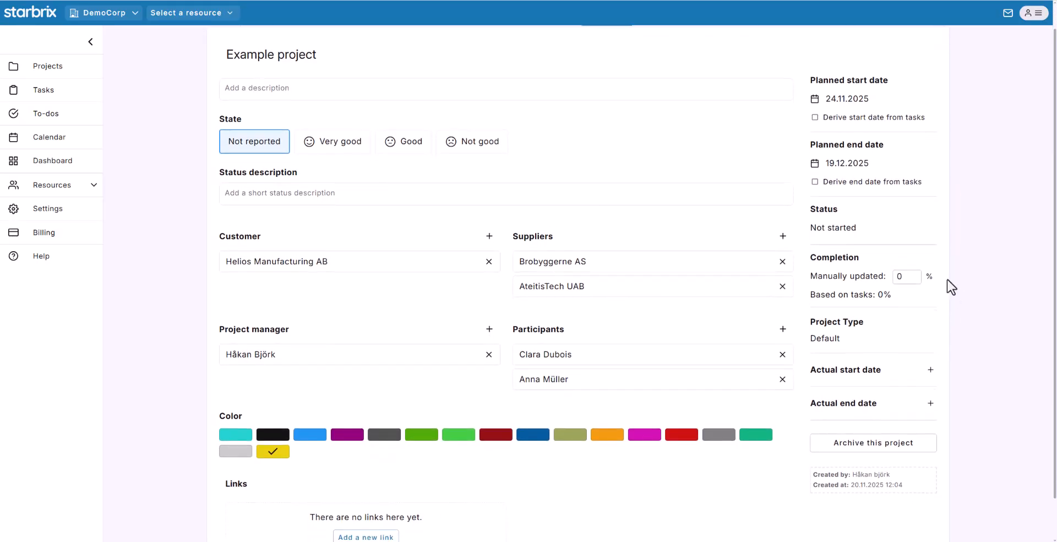
click(903, 236)
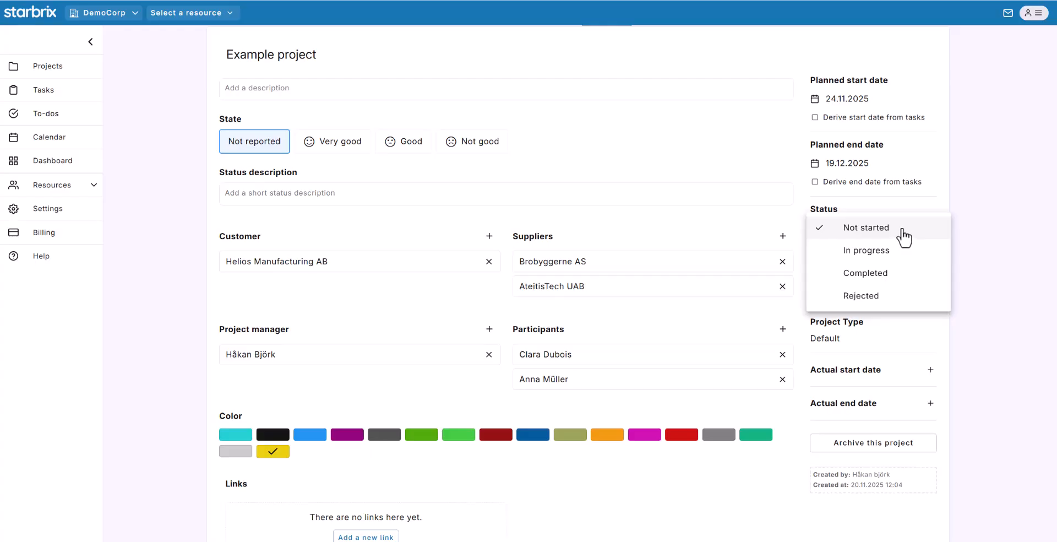
click(974, 233)
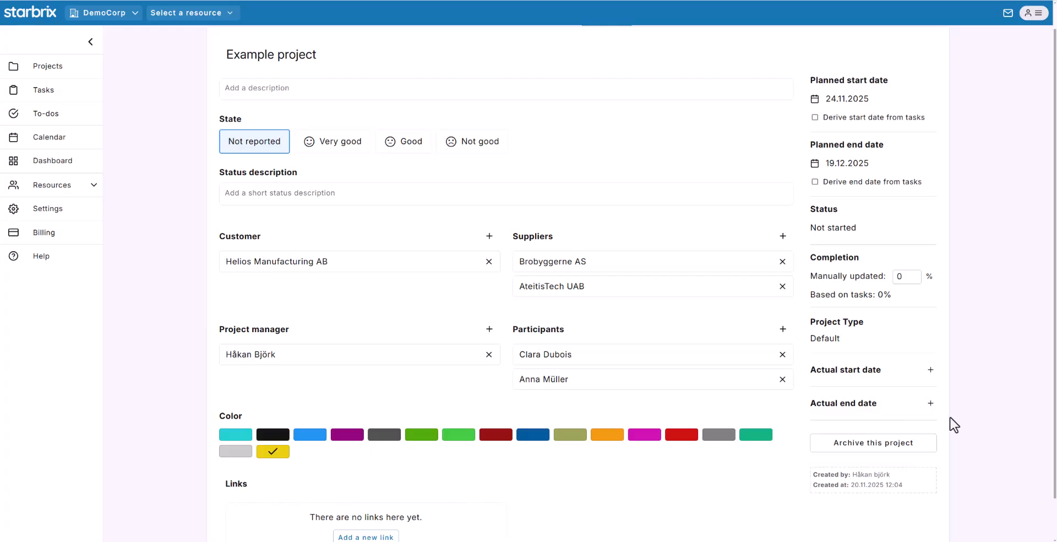
scroll(955, 407, up, 1)
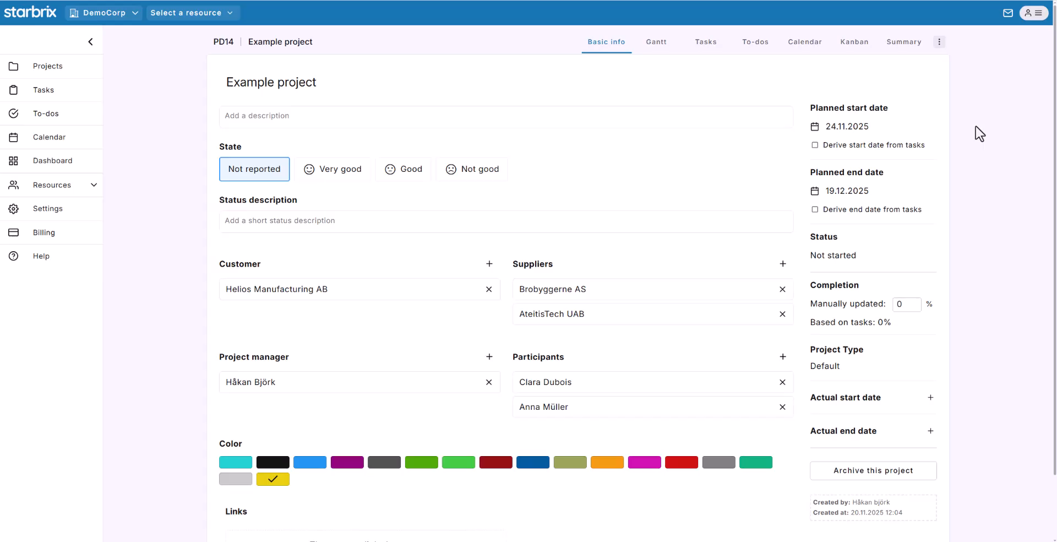
- Look through the Gantt, Tasks, Calendar and Kanban views, ending on the Gantt schedule
click(657, 47)
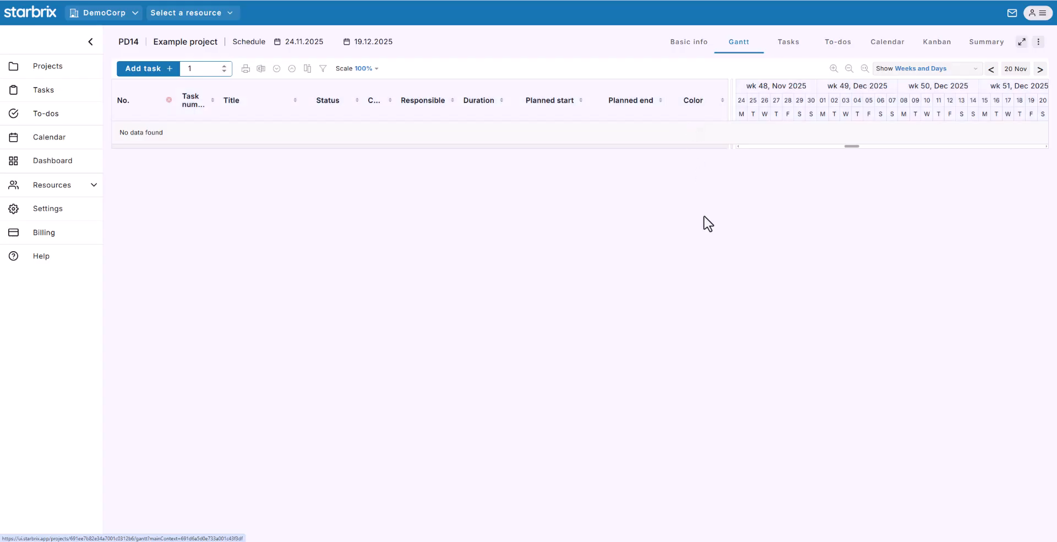
click(788, 49)
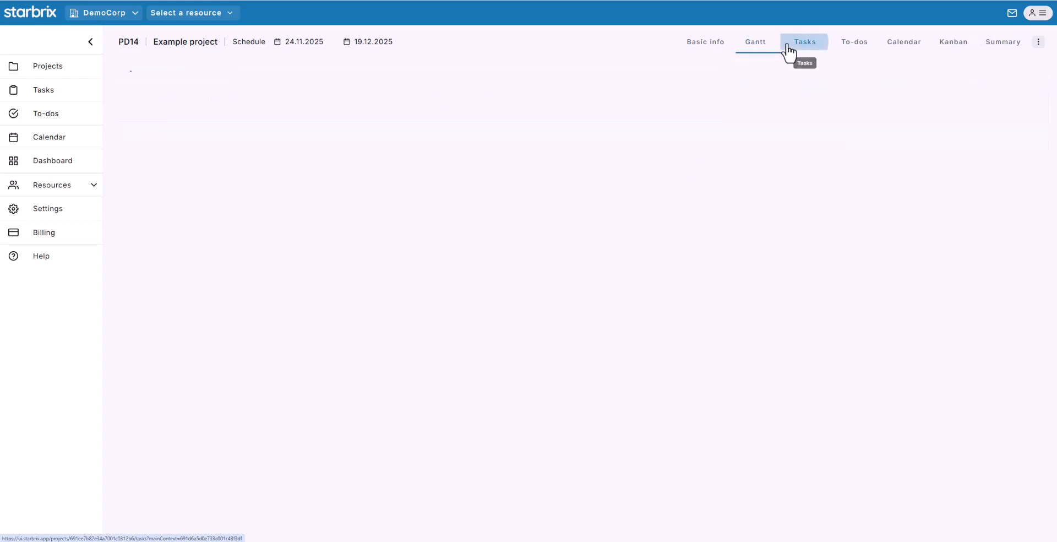
click(897, 46)
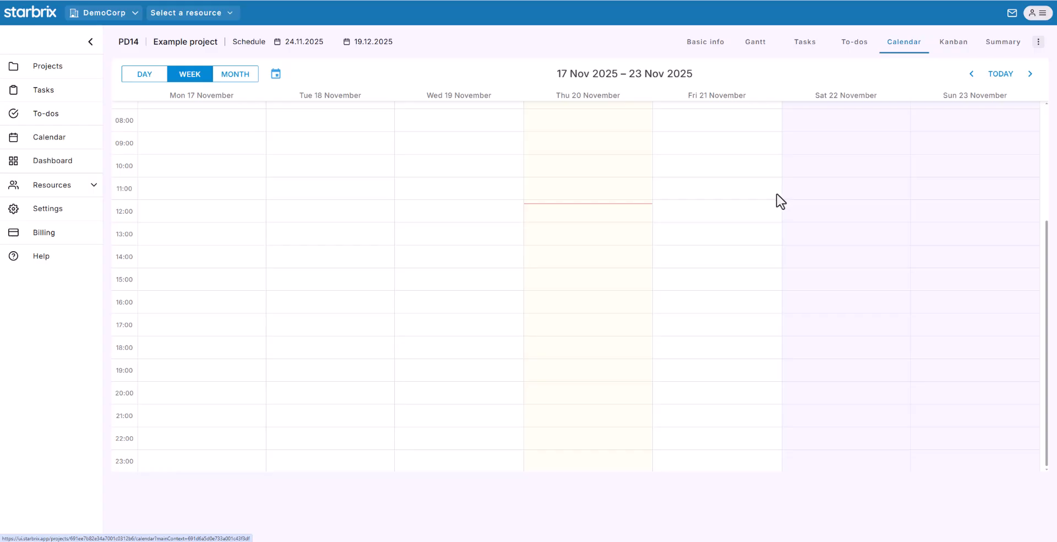
click(948, 47)
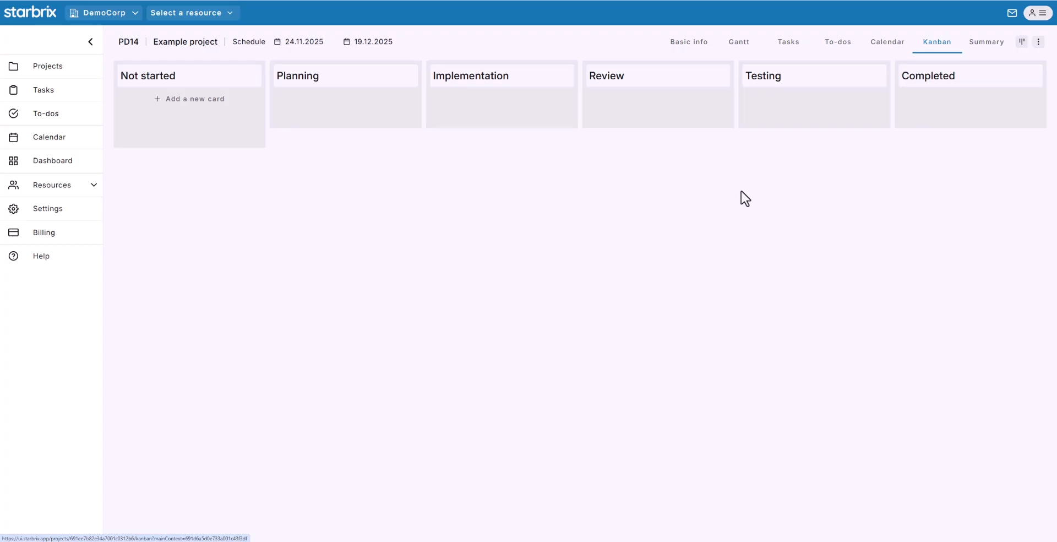
click(737, 53)
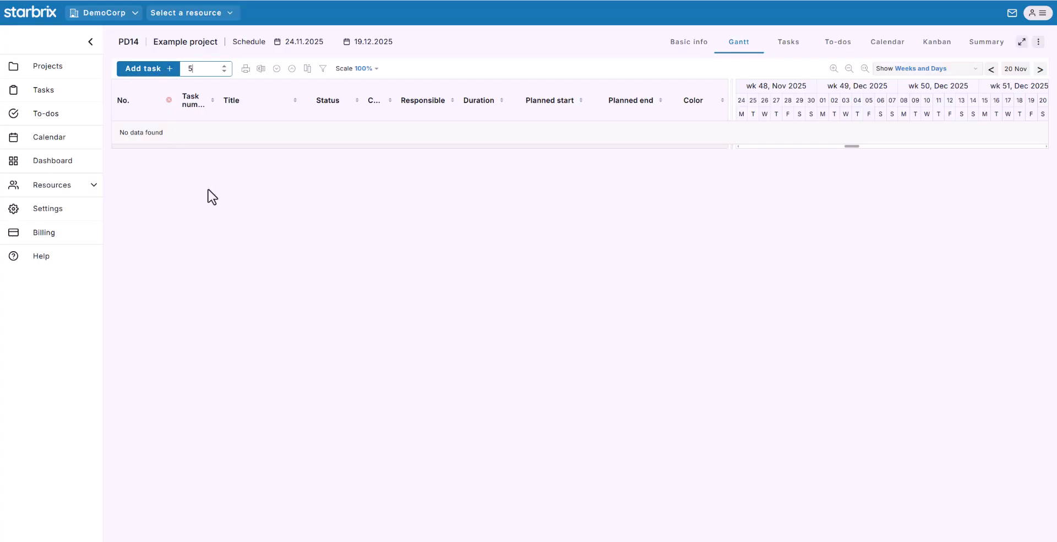
- Add five tasks and title them Task A through Task E
key(Return)
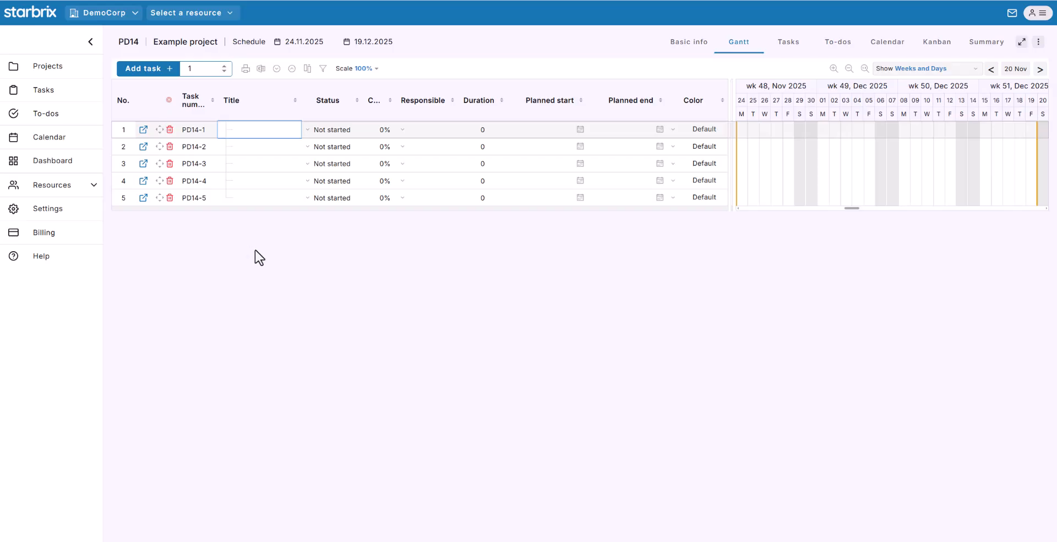
text(Task E)
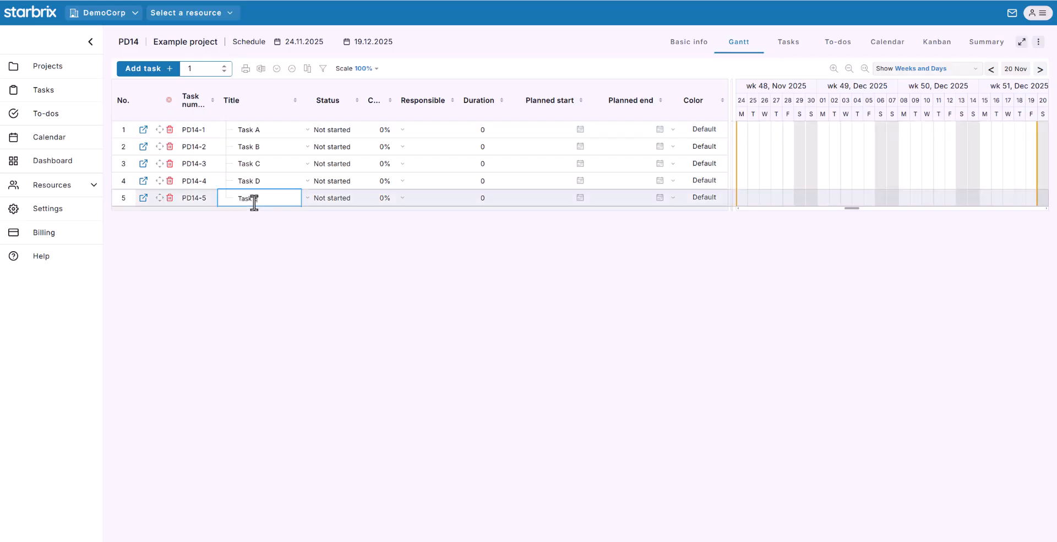
key(Return)
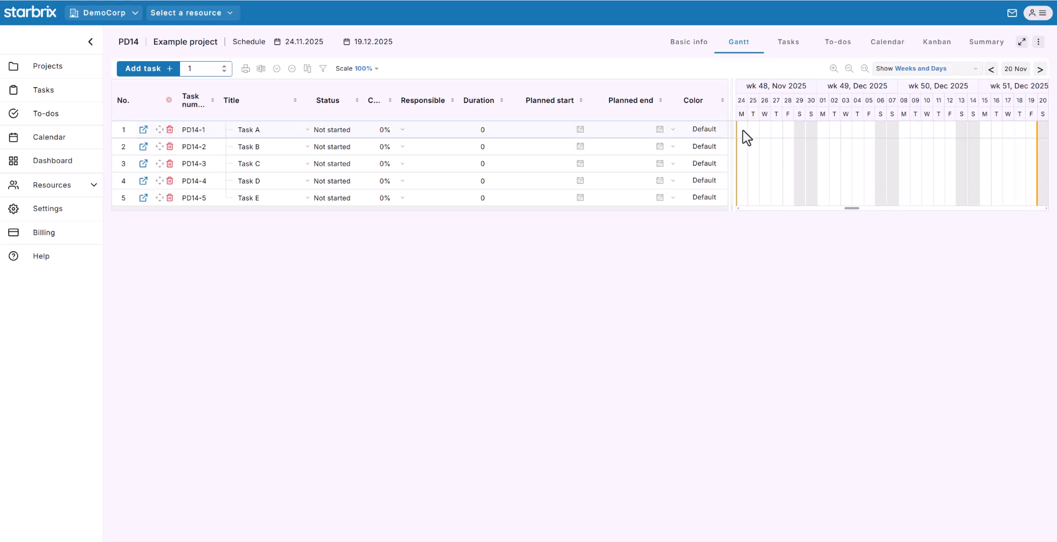
- Draw Gantt bars for Task A (24–26 Nov), Task B, and Task E (9–11 Dec)
drag(742, 132, 771, 135)
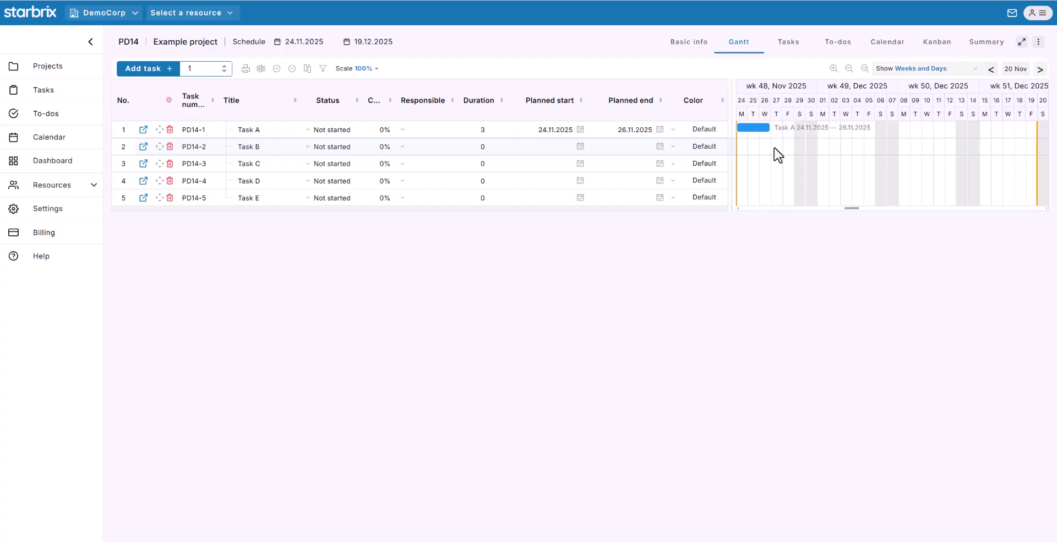
drag(774, 148, 791, 148)
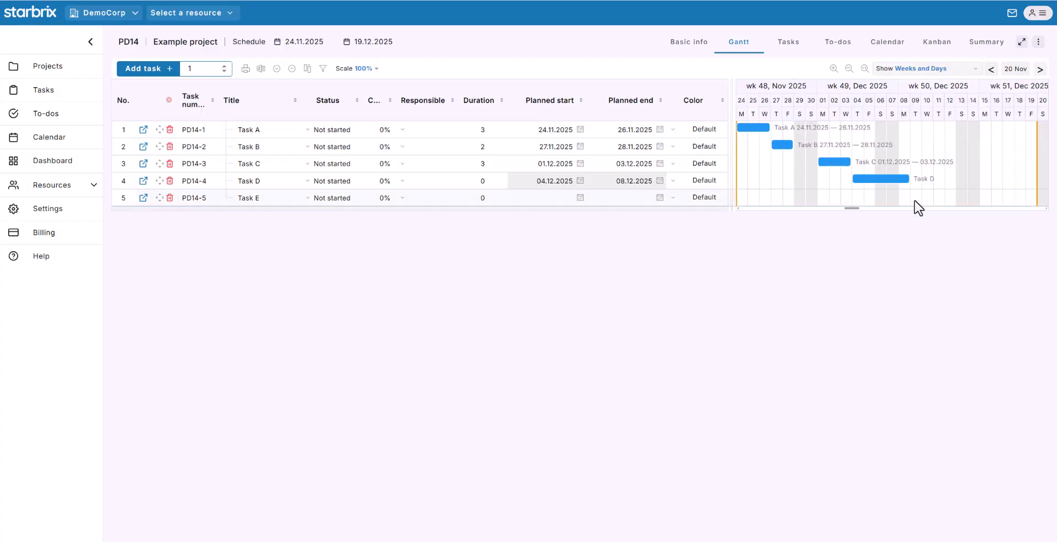
drag(916, 201, 943, 202)
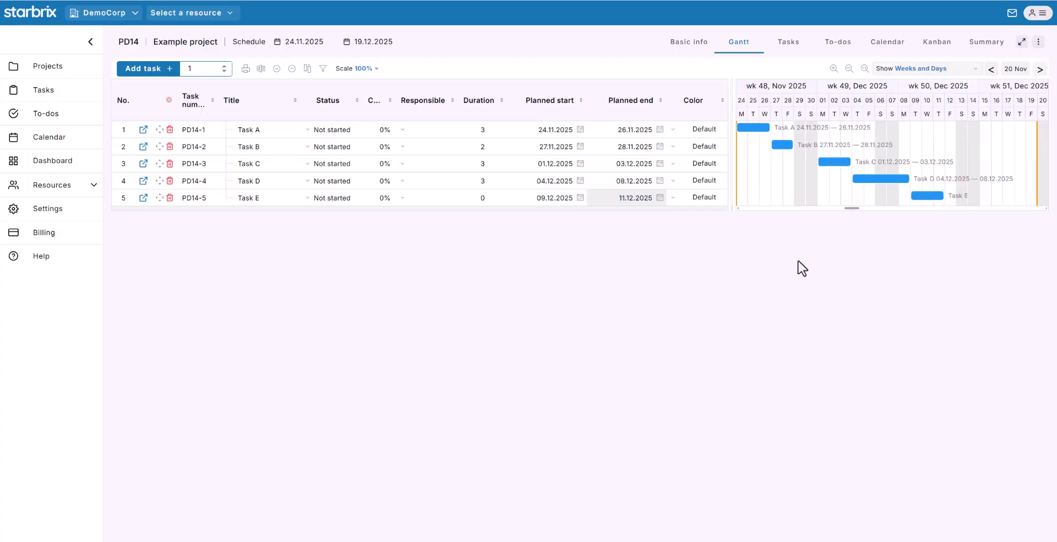
- Link Task B to start after Task A, then test shifting Task A two days and restore it
drag(757, 122, 917, 199)
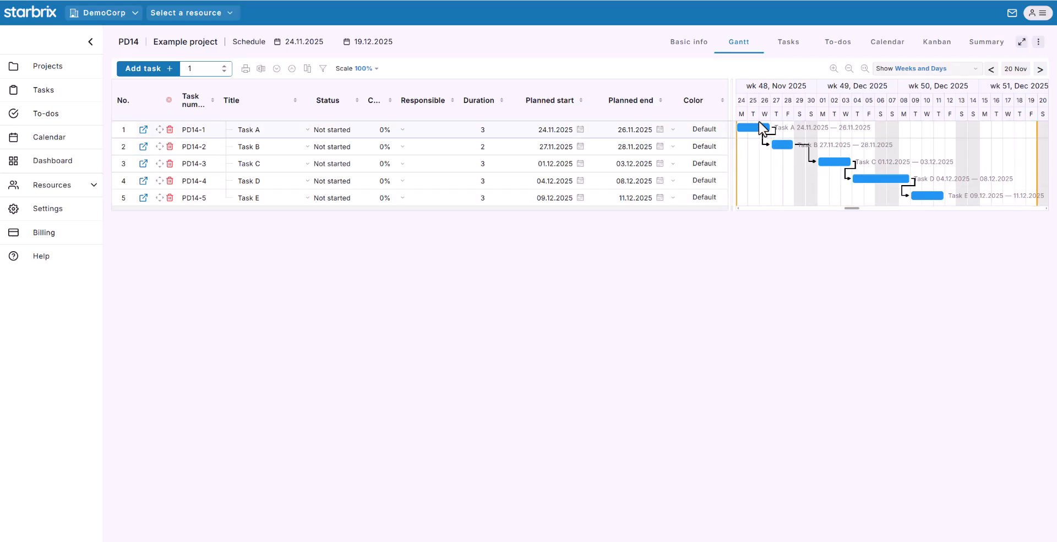
drag(769, 134, 799, 269)
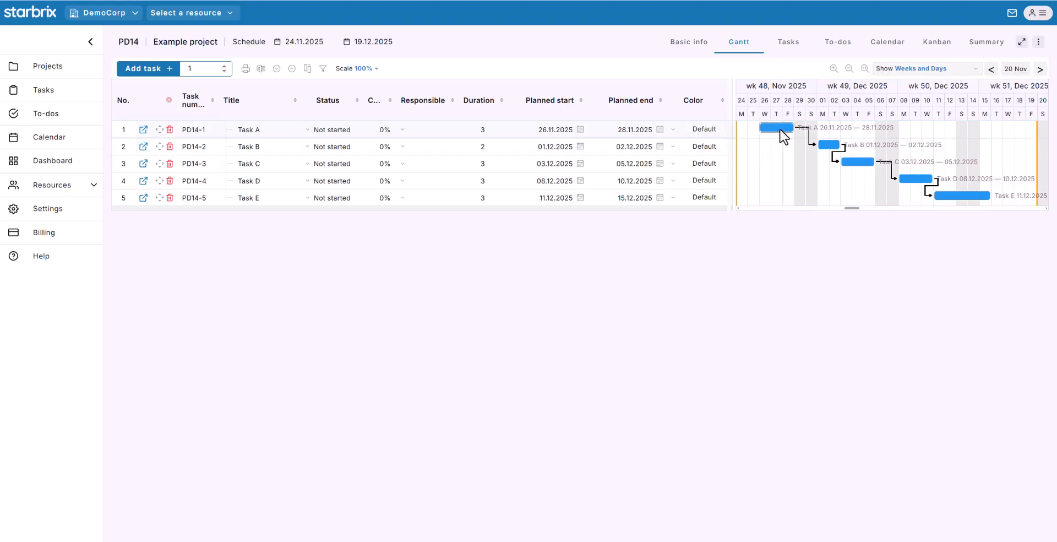
drag(781, 132, 764, 211)
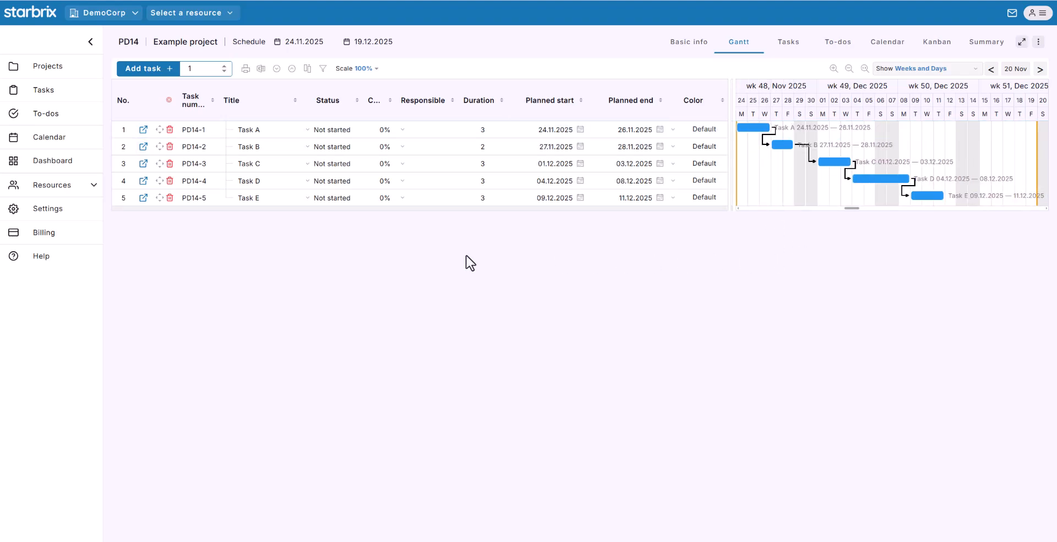
click(417, 131)
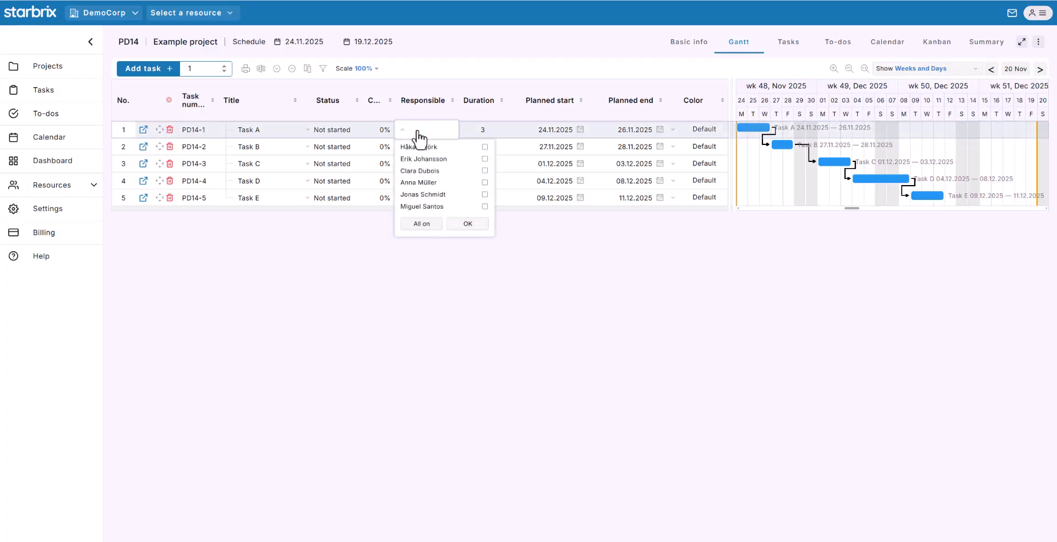
- Make the first, second and third team members responsible for Tasks A, B and C
click(485, 147)
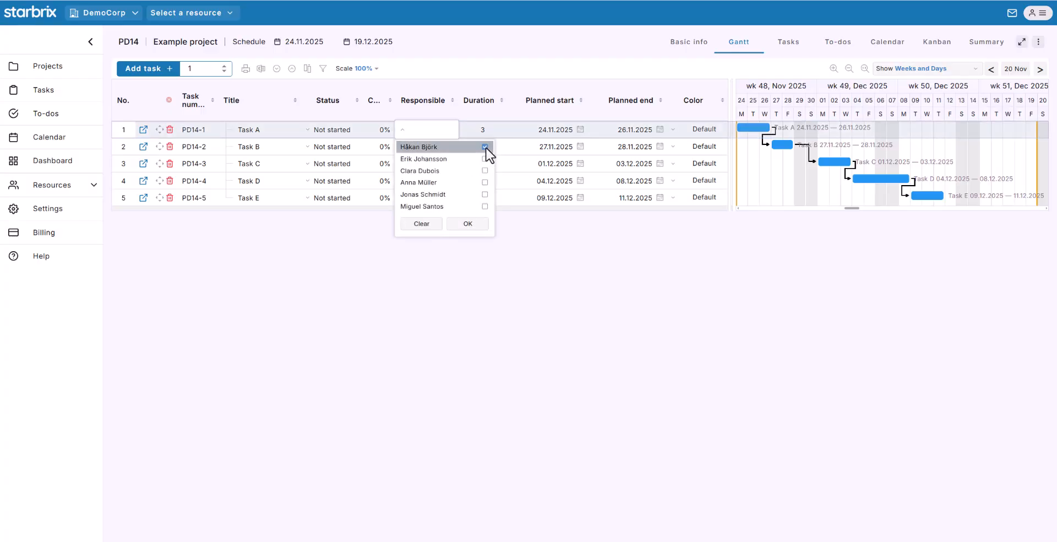
click(469, 224)
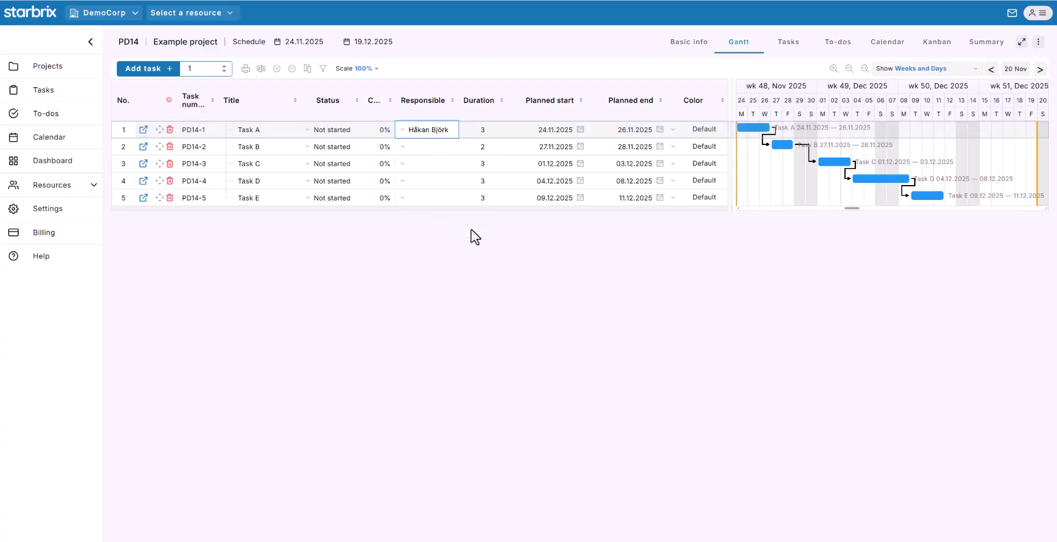
click(443, 147)
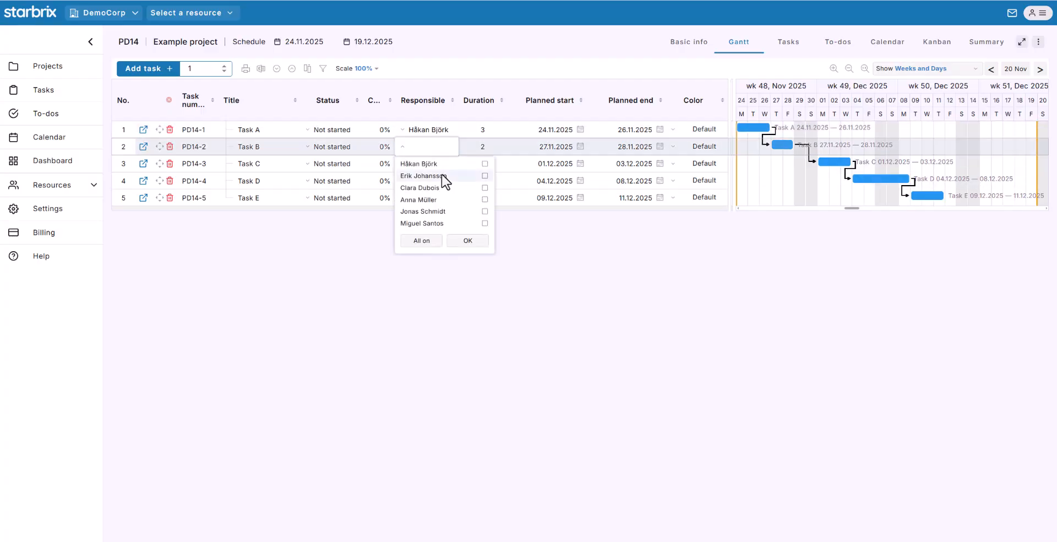
click(484, 176)
click(477, 241)
click(434, 165)
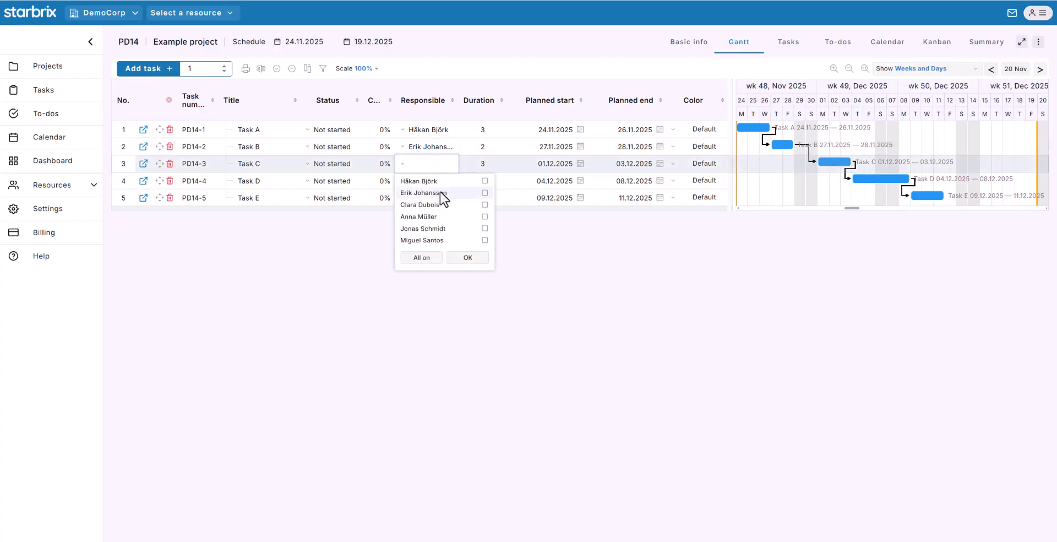
click(485, 205)
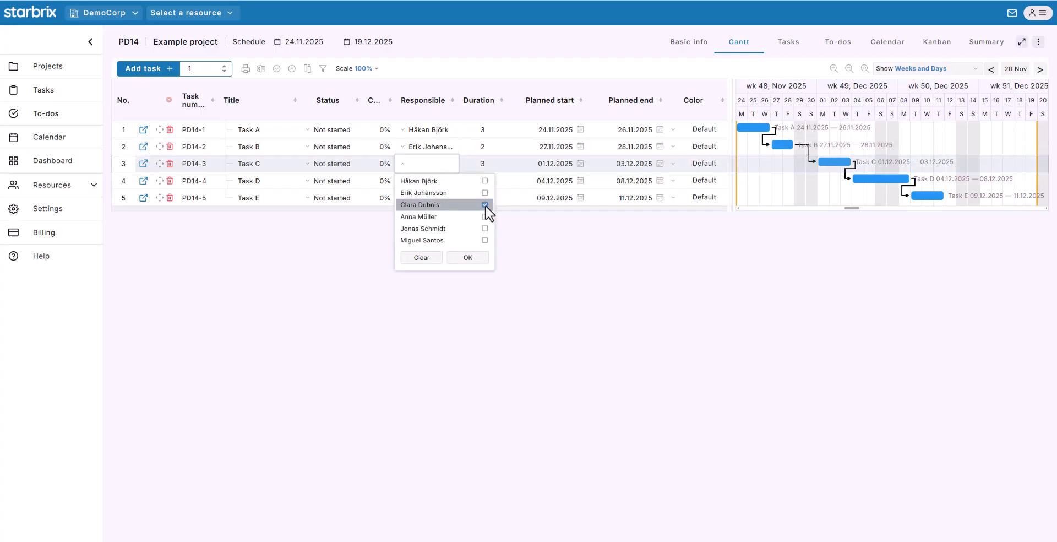
click(478, 261)
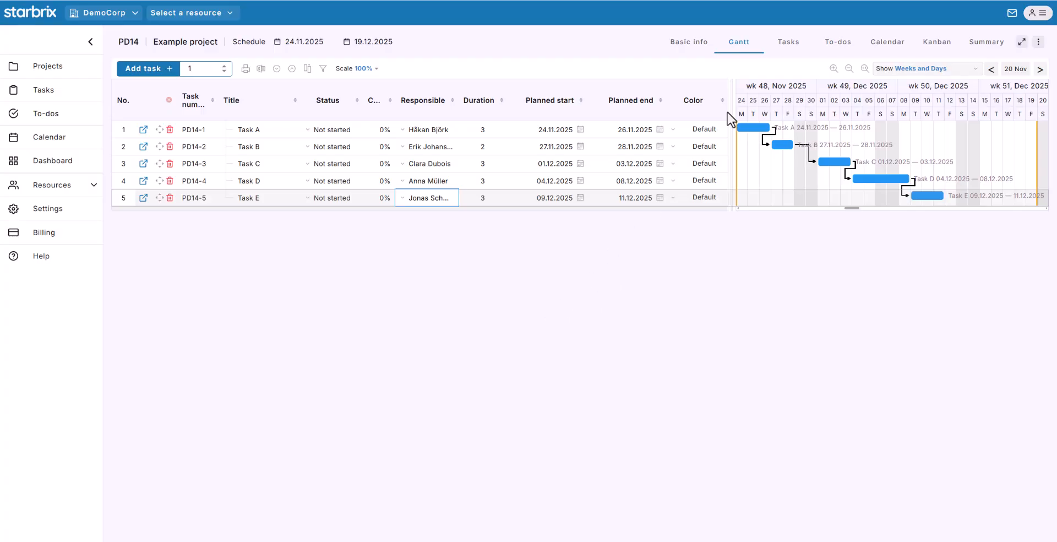
click(787, 42)
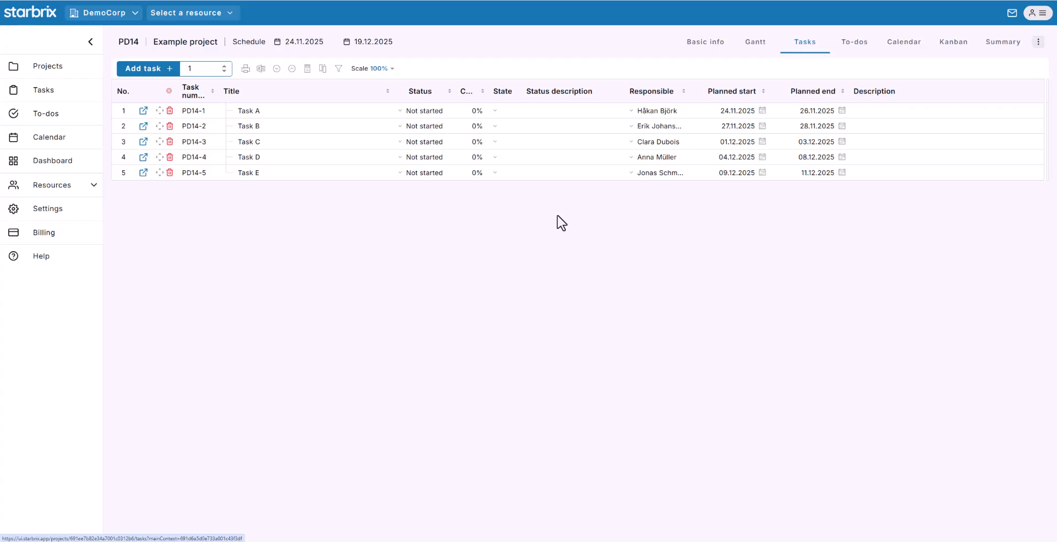
- Add a 'Project Meeting' event on Thursday 27 November, 11:00–13:20, in the project calendar
click(901, 43)
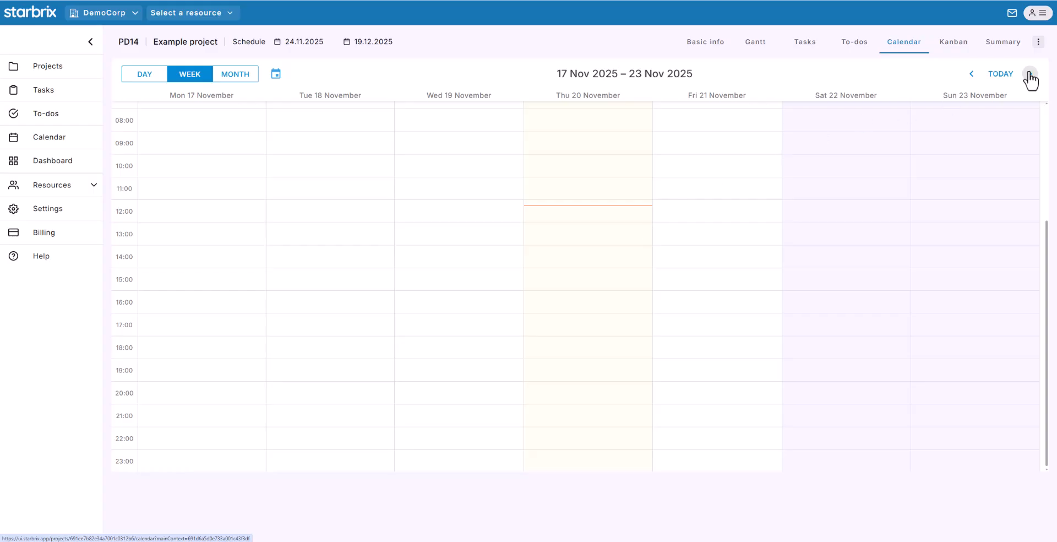
click(1030, 74)
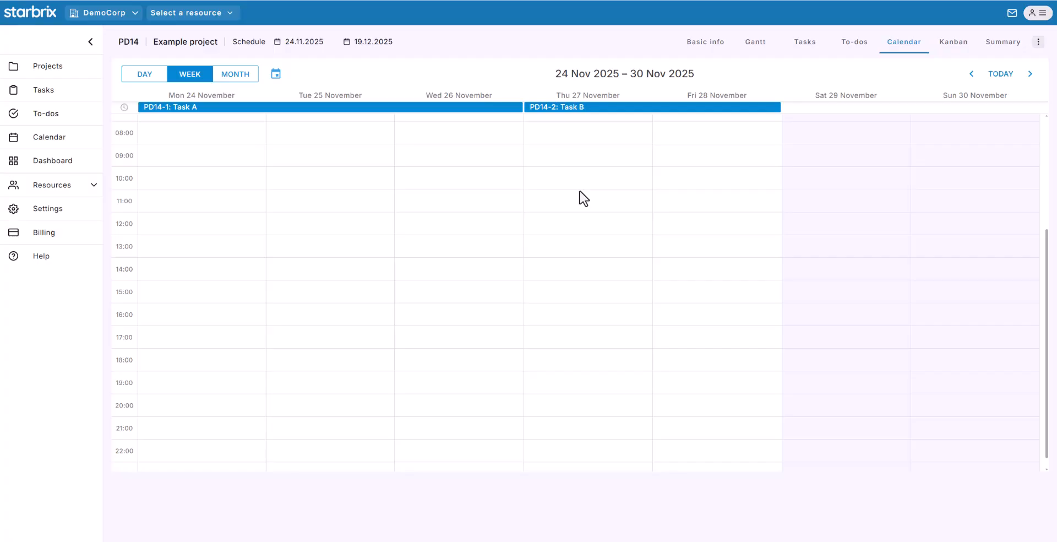
drag(579, 191, 579, 242)
text(Project Meeting)
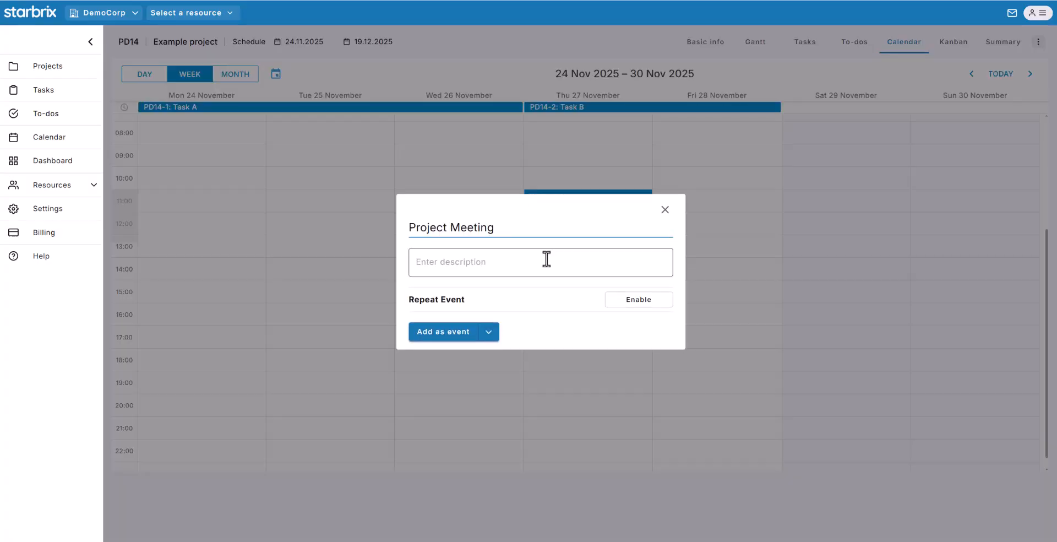
click(490, 334)
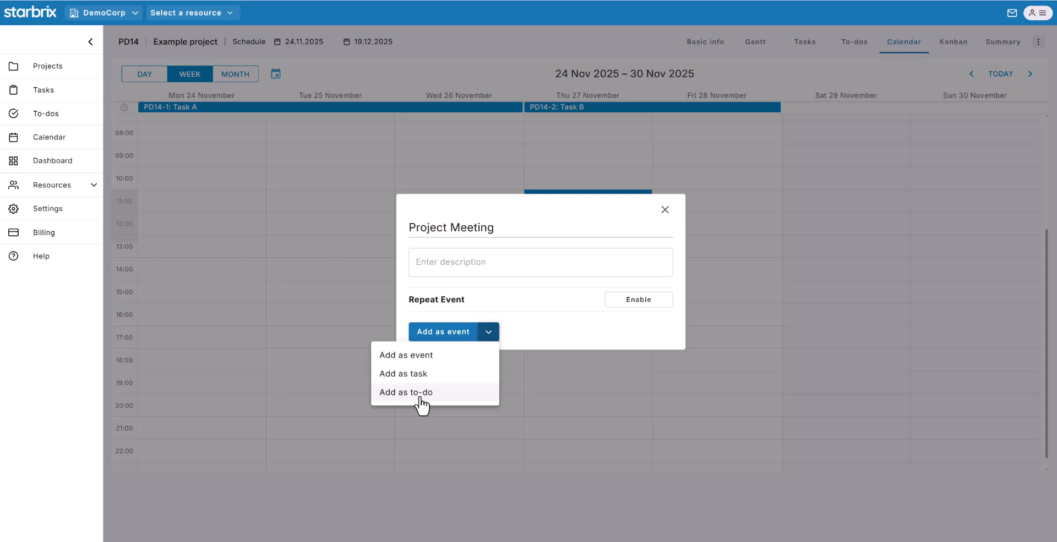
click(455, 355)
click(804, 440)
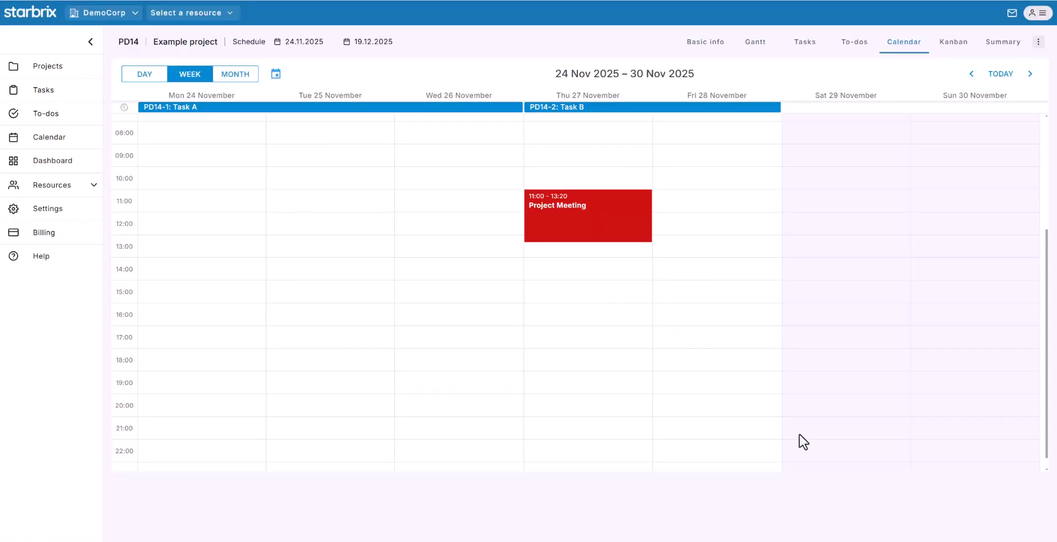
click(953, 41)
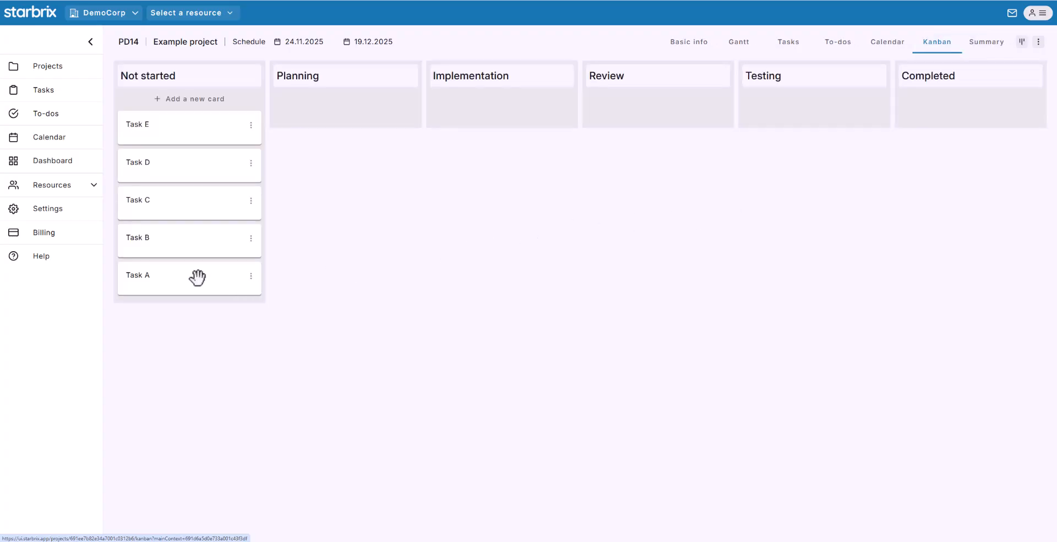
- Drag the Task A card into Planning, start a new Not started card, then view to-dos
drag(197, 277, 354, 100)
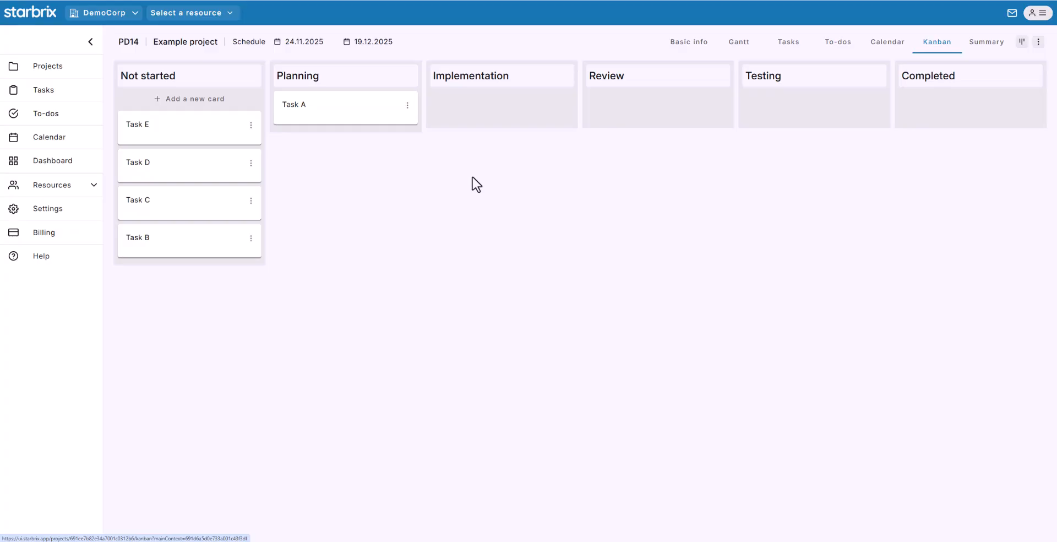
click(192, 100)
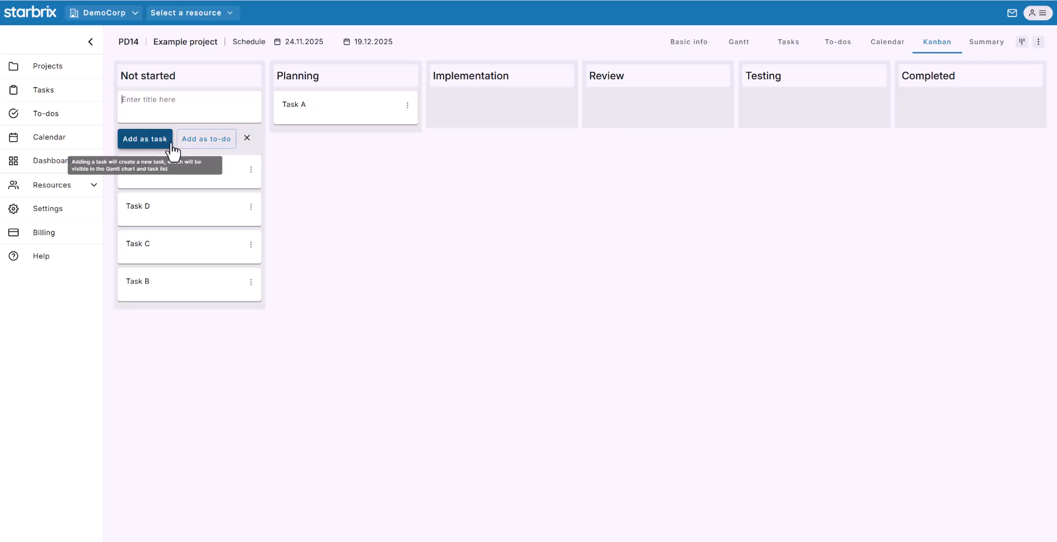
click(831, 45)
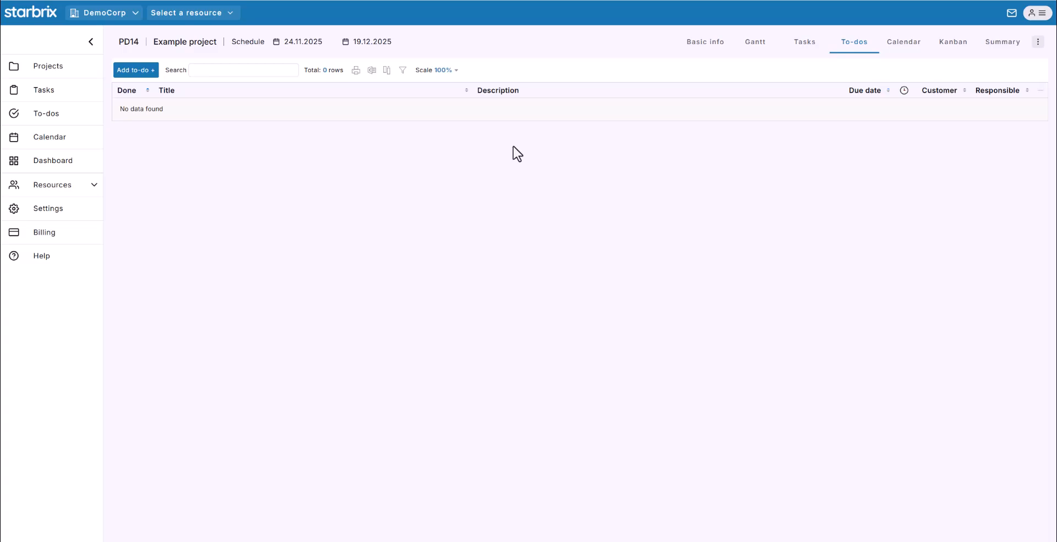
- Check the summary dashboard and basic info, then return to the Projects overview
click(992, 44)
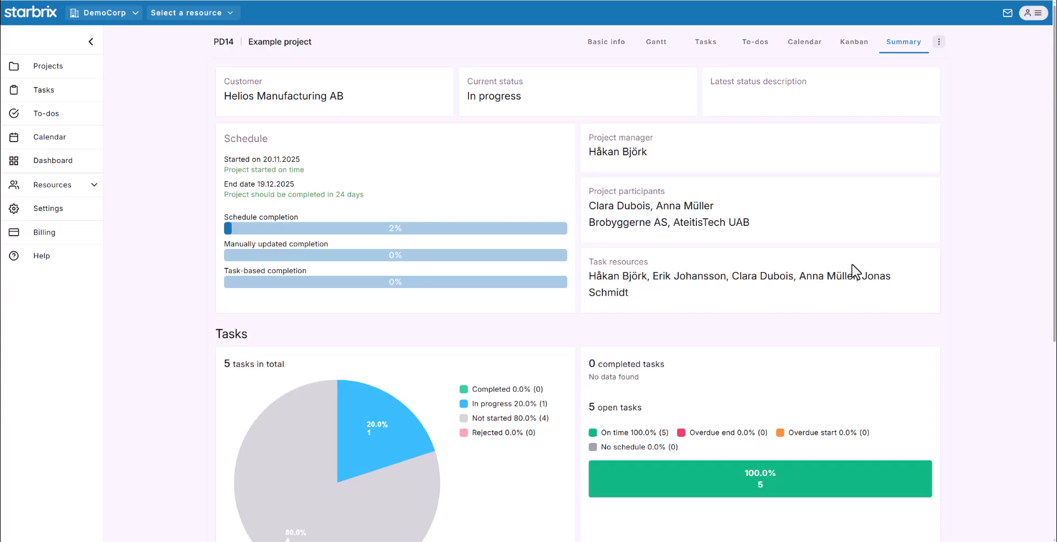
click(938, 42)
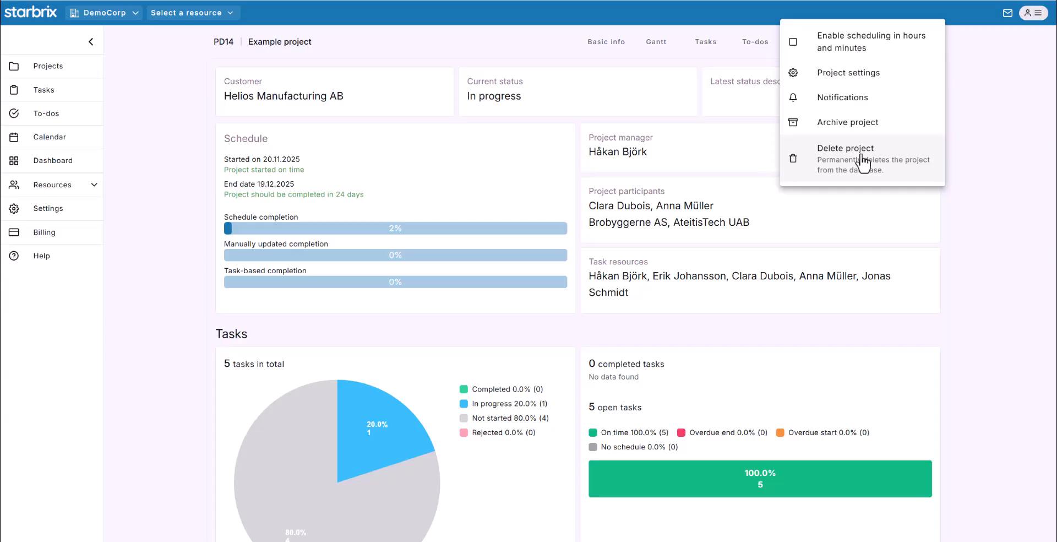
key(Escape)
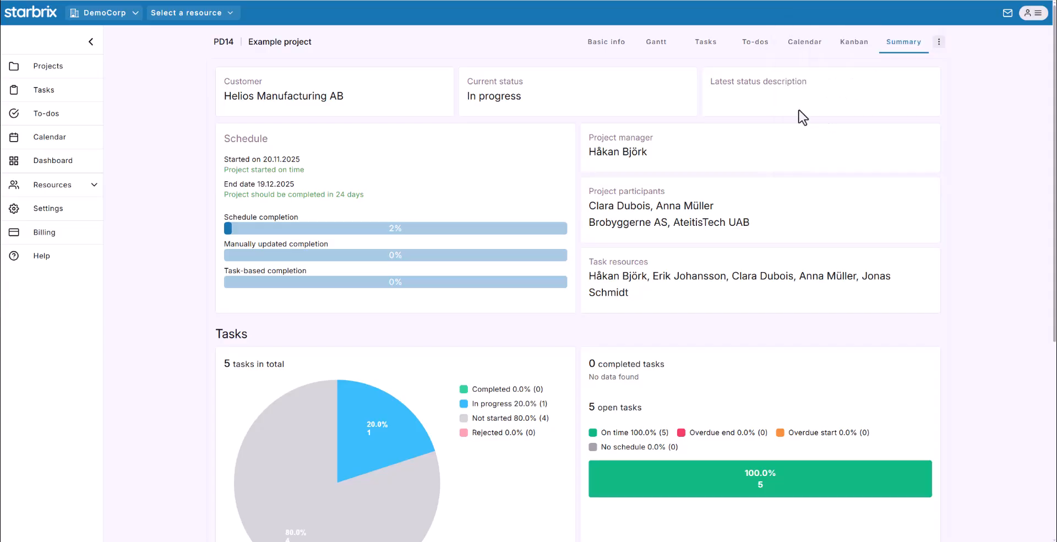
click(613, 45)
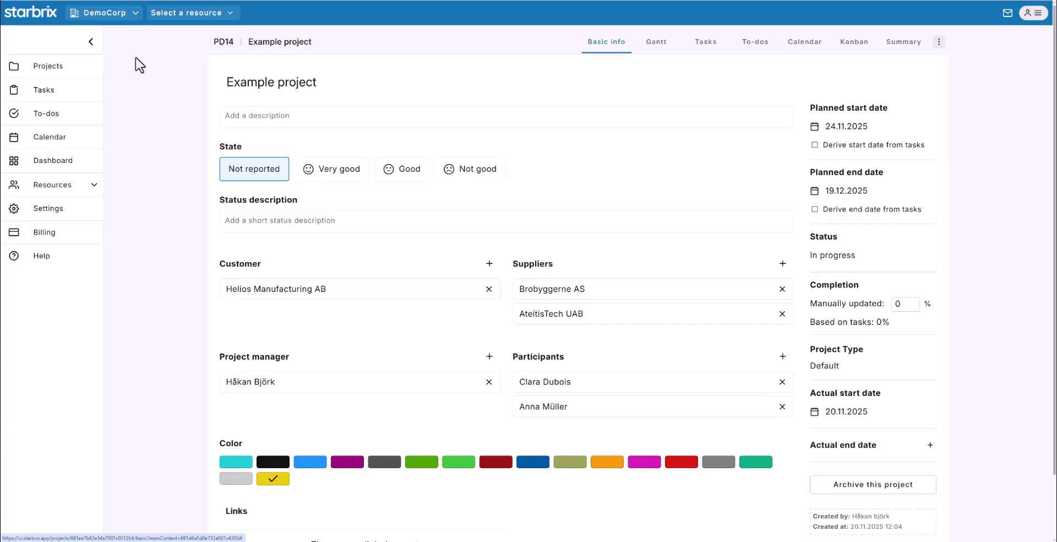
click(74, 67)
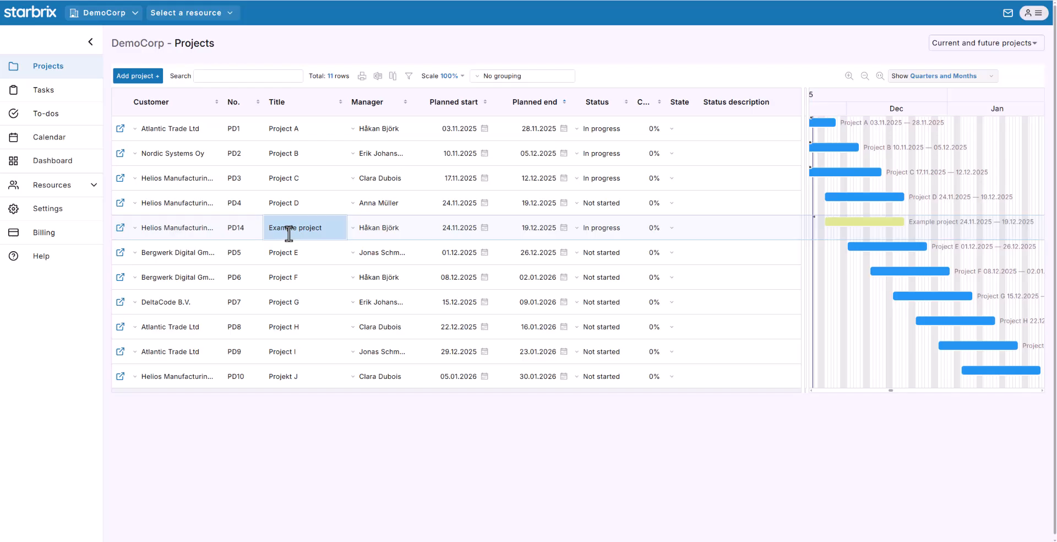
- Add a project titled 'Project Q' based on PD11: Template 1, with planned end date 16.01.2026
click(134, 77)
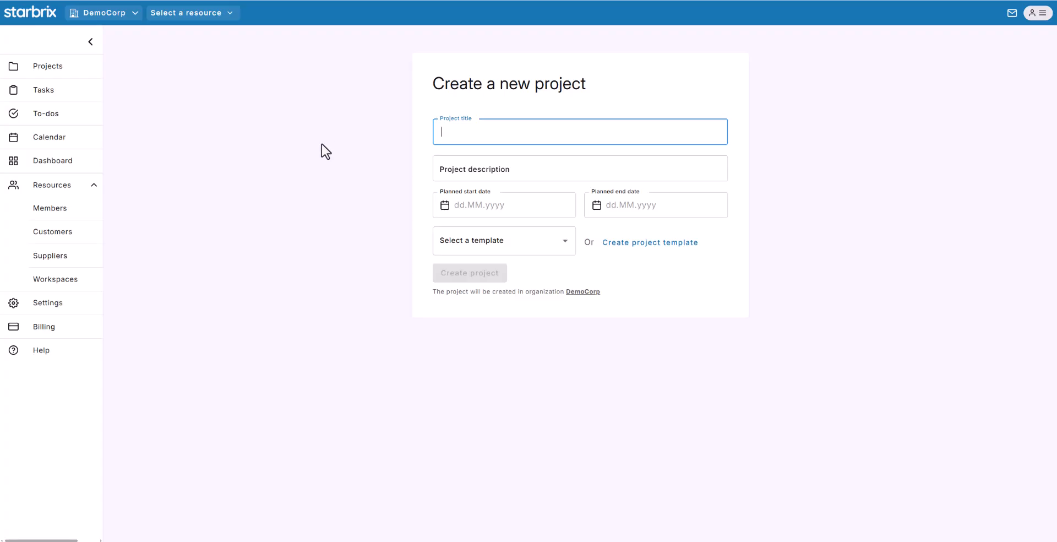
text(Project Q)
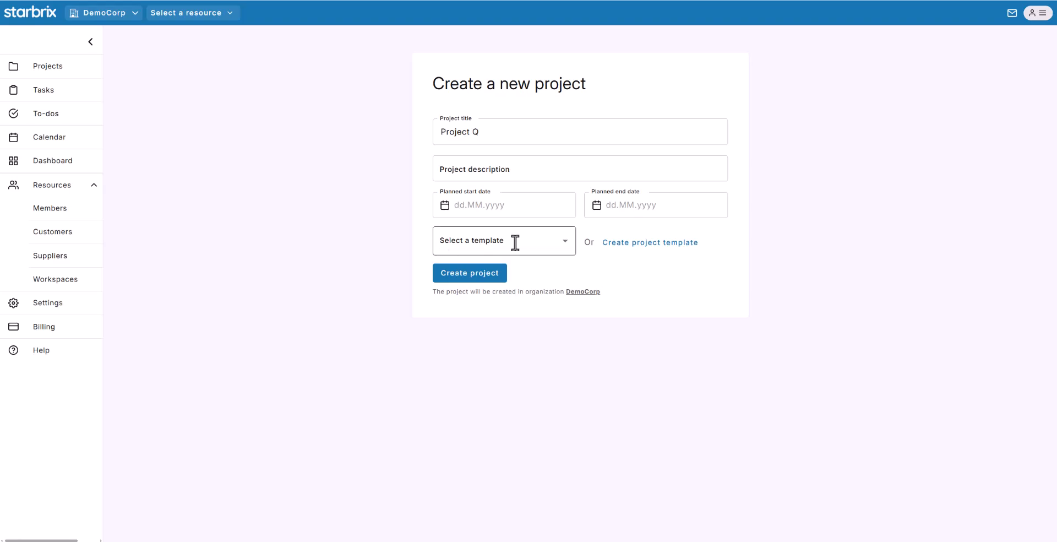
click(564, 245)
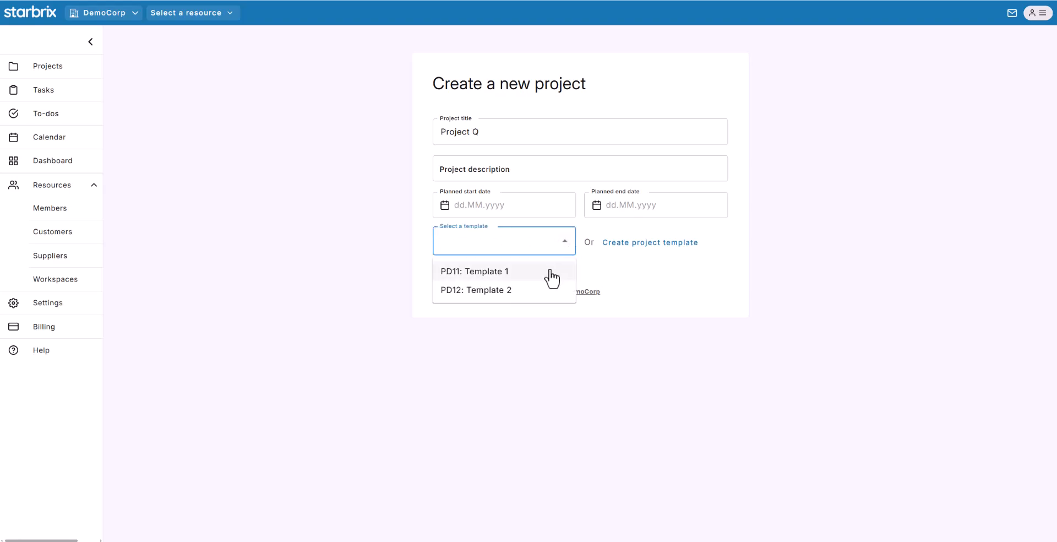
click(519, 276)
click(662, 207)
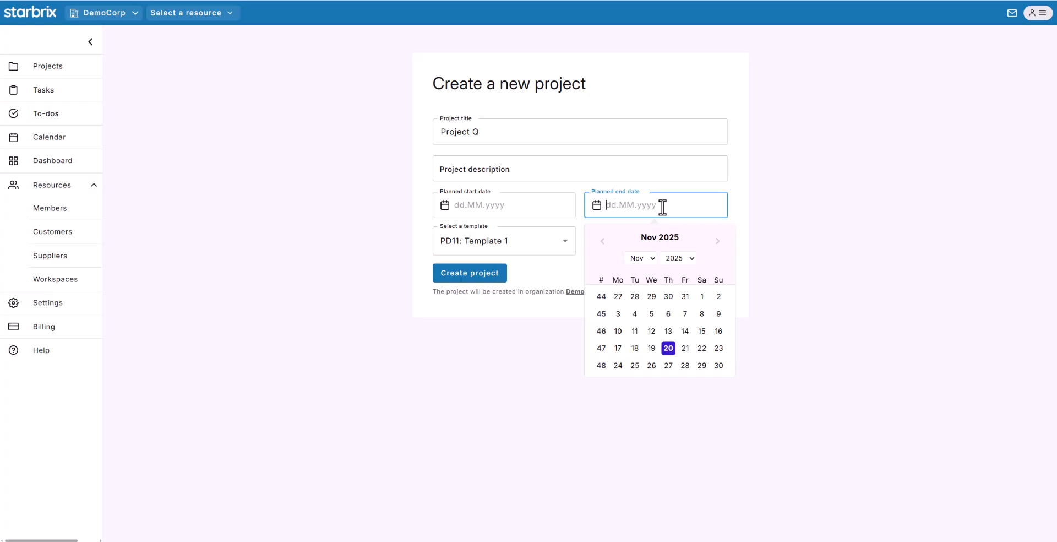
click(718, 243)
click(717, 243)
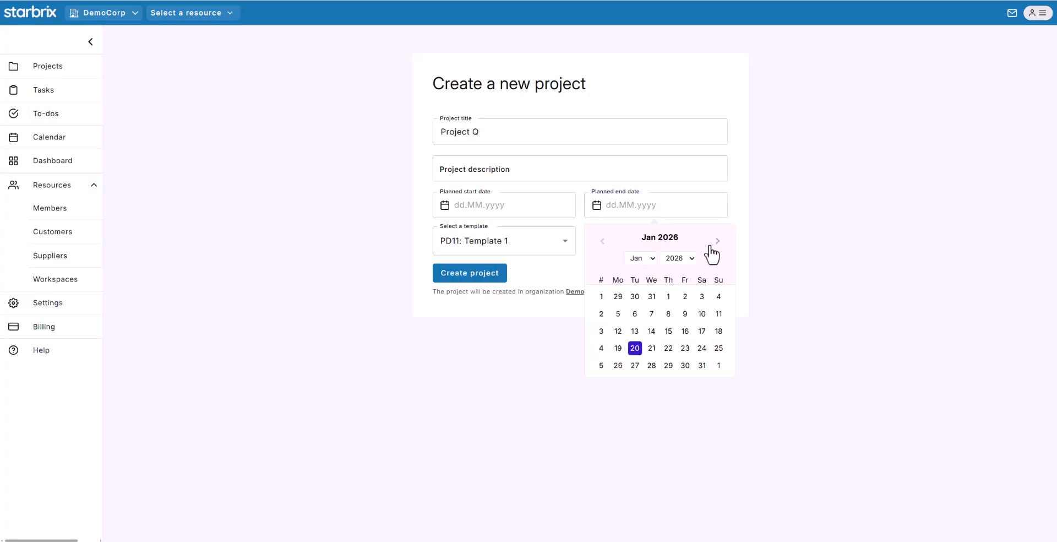
click(685, 331)
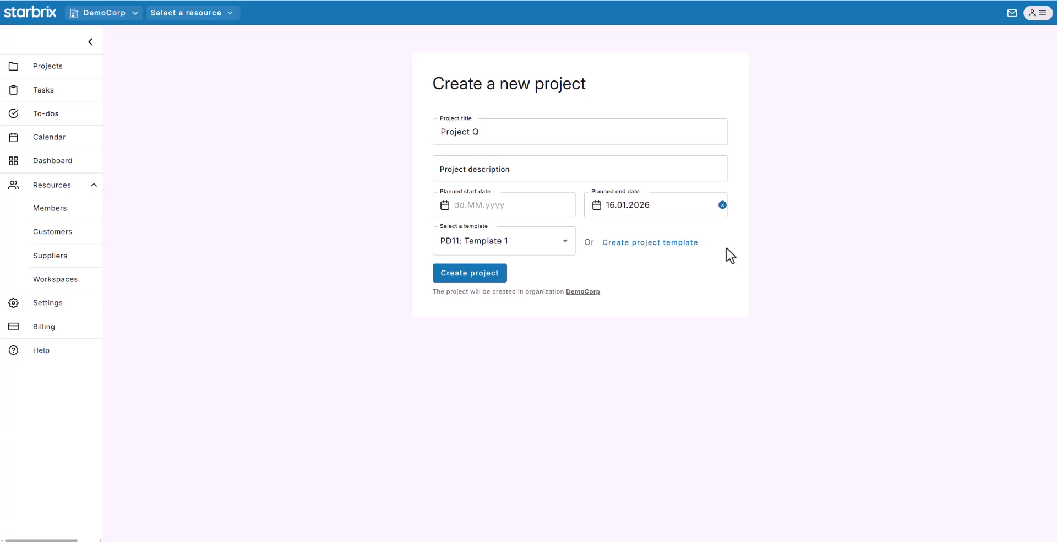
click(456, 275)
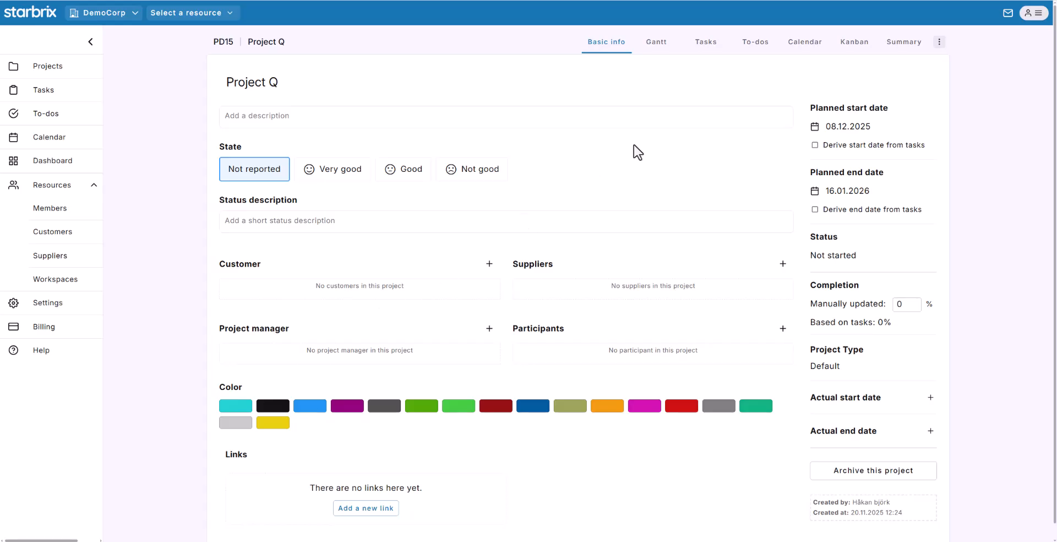
- Review Project Q's tasks A–J on the Gantt chart, then go back to the Projects overview
click(655, 41)
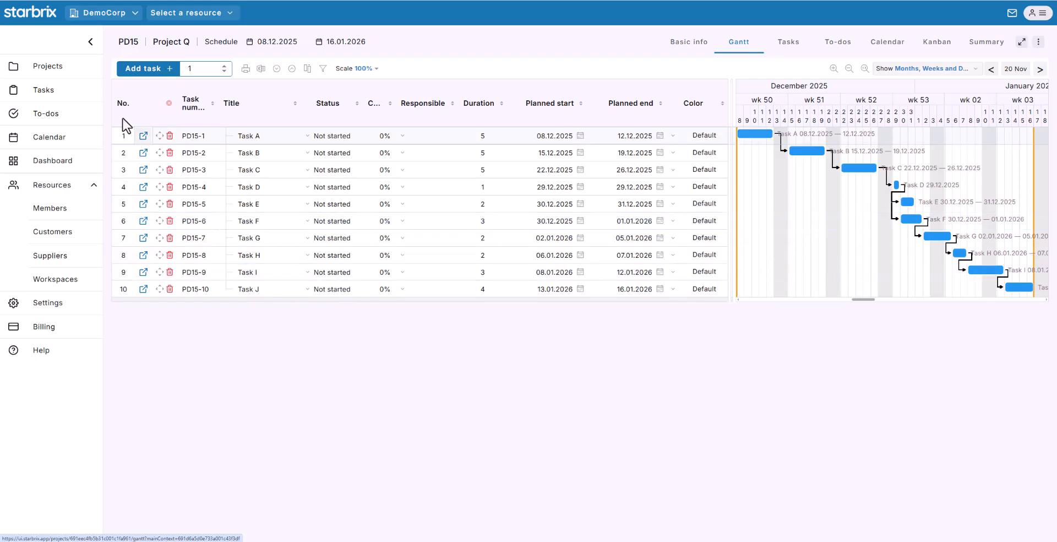
click(45, 68)
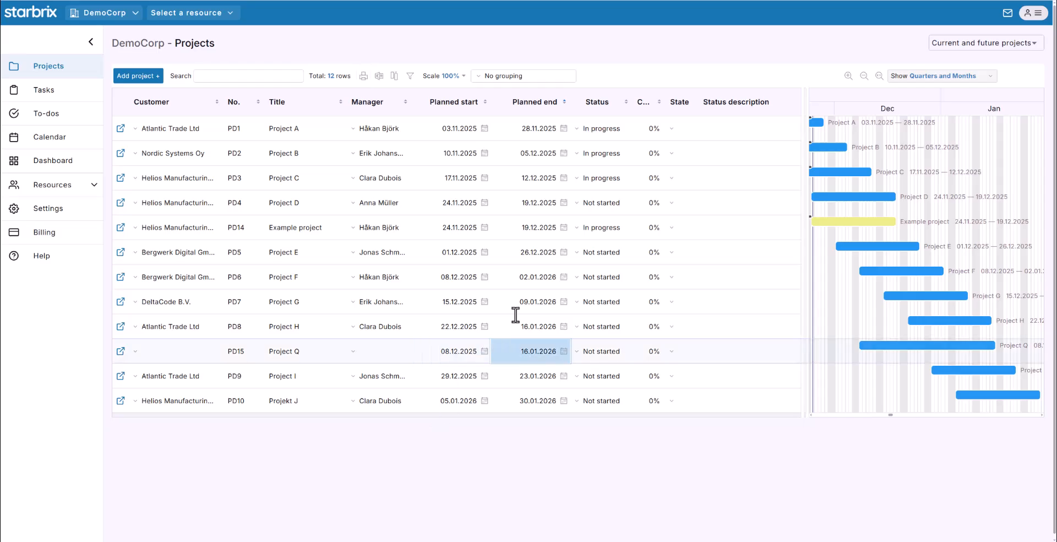
click(595, 234)
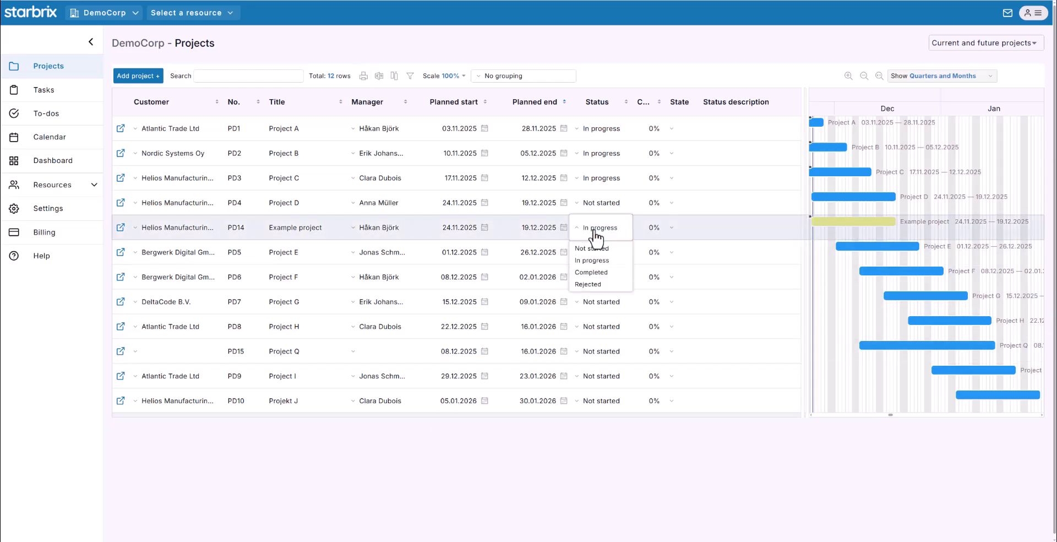
click(564, 230)
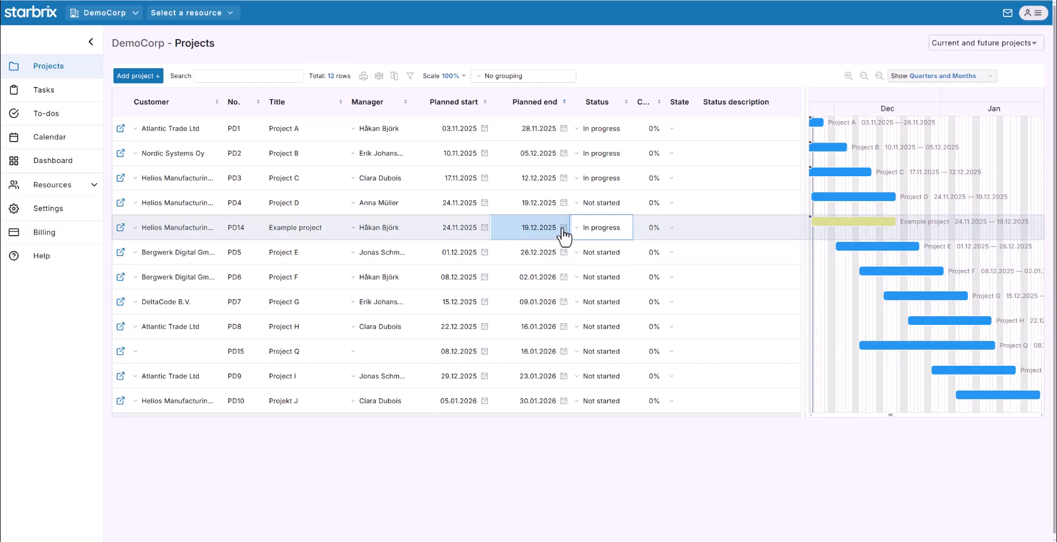
click(564, 228)
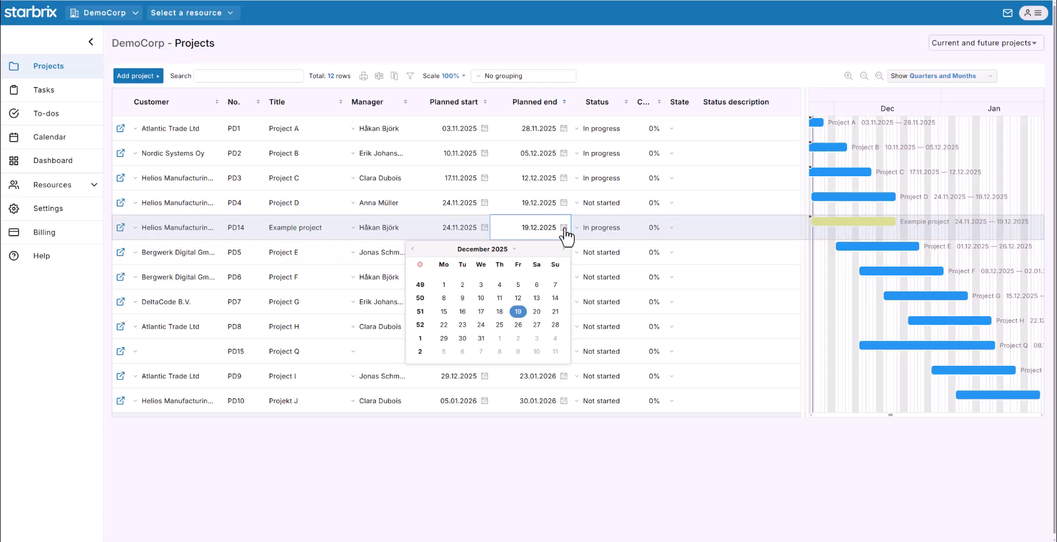
click(563, 228)
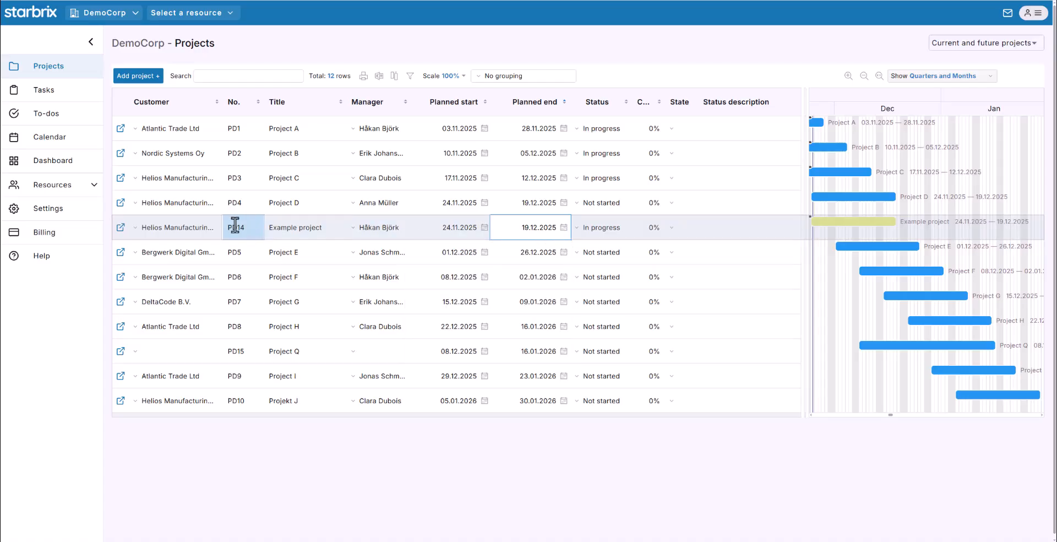
click(119, 229)
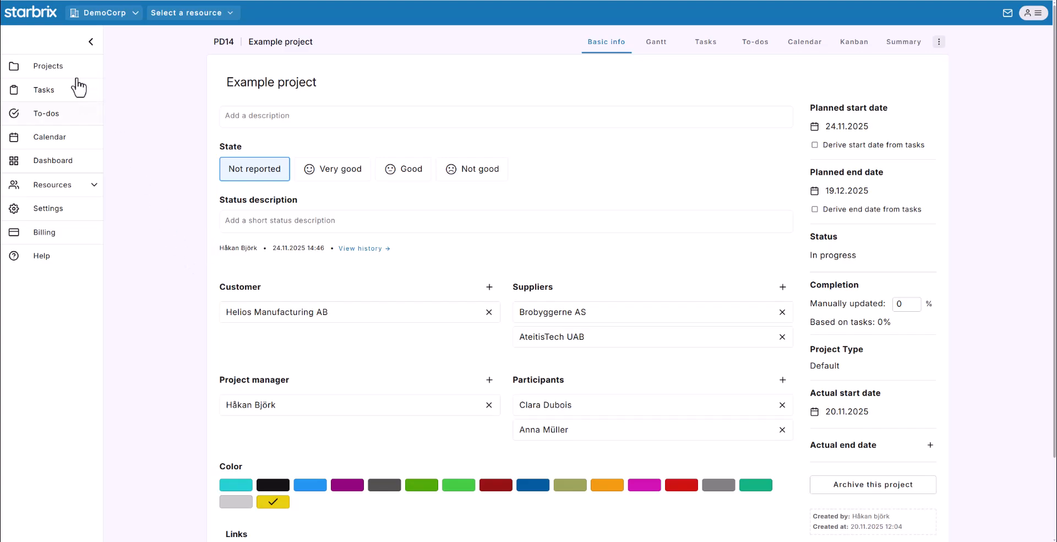
click(51, 67)
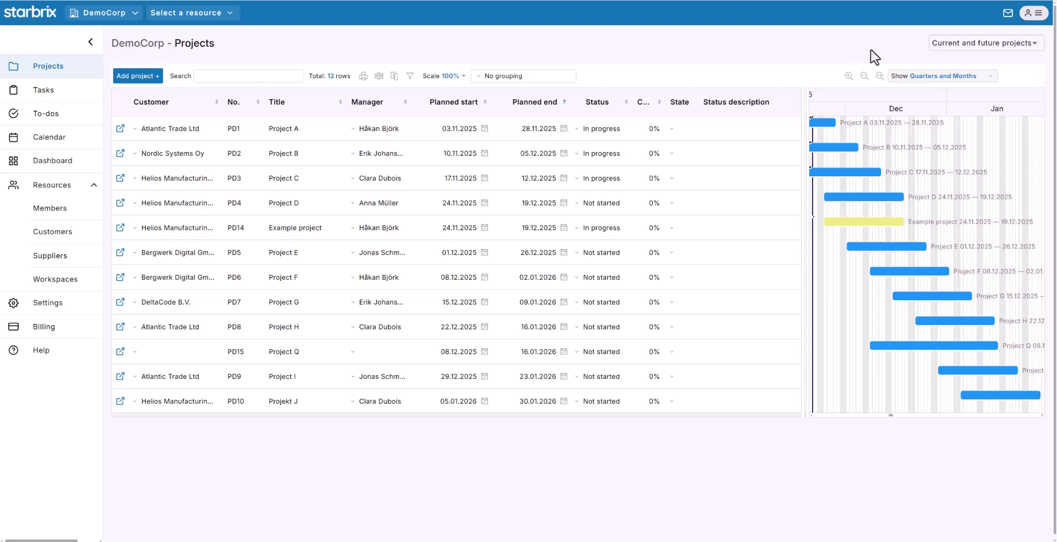
click(957, 44)
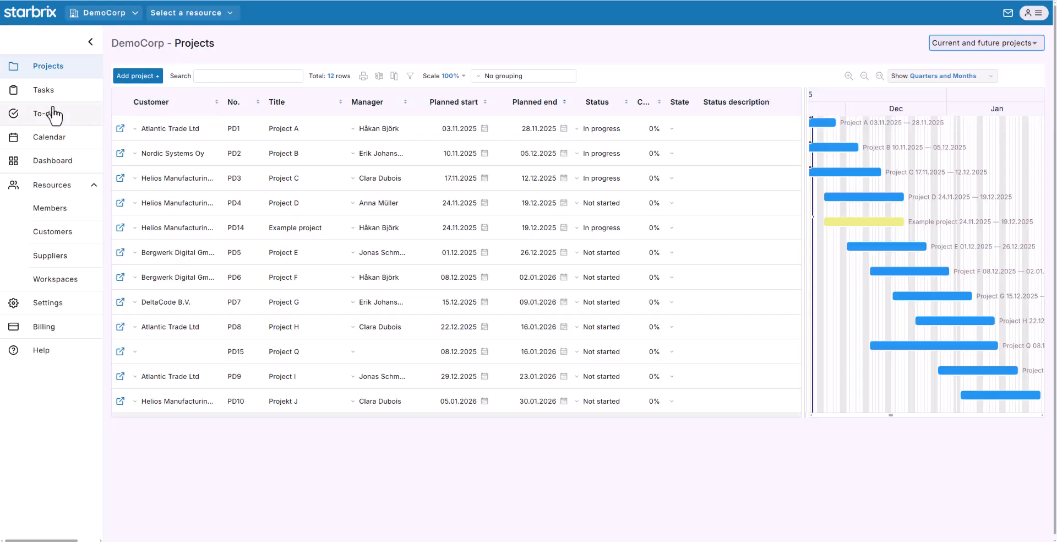
click(38, 92)
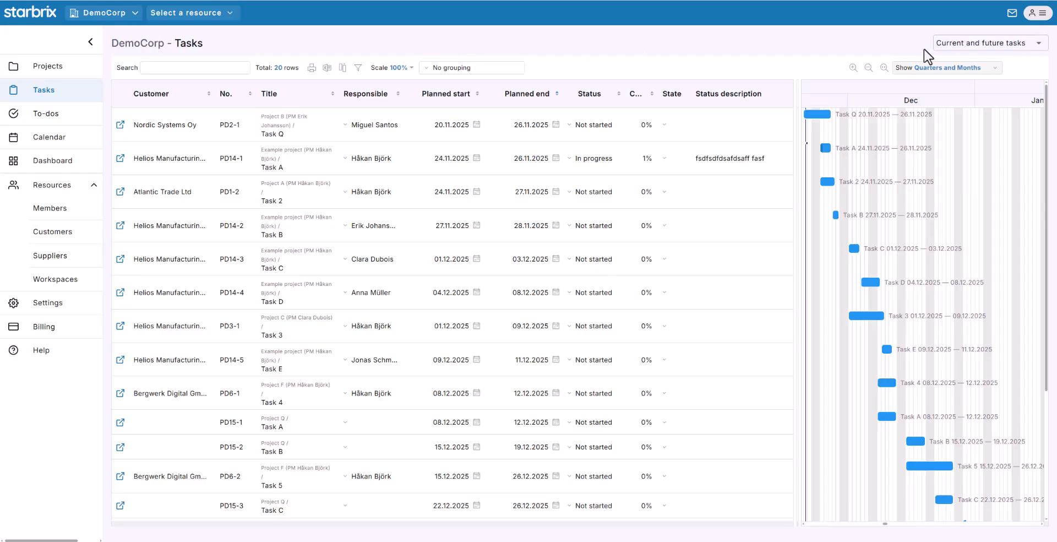
click(944, 49)
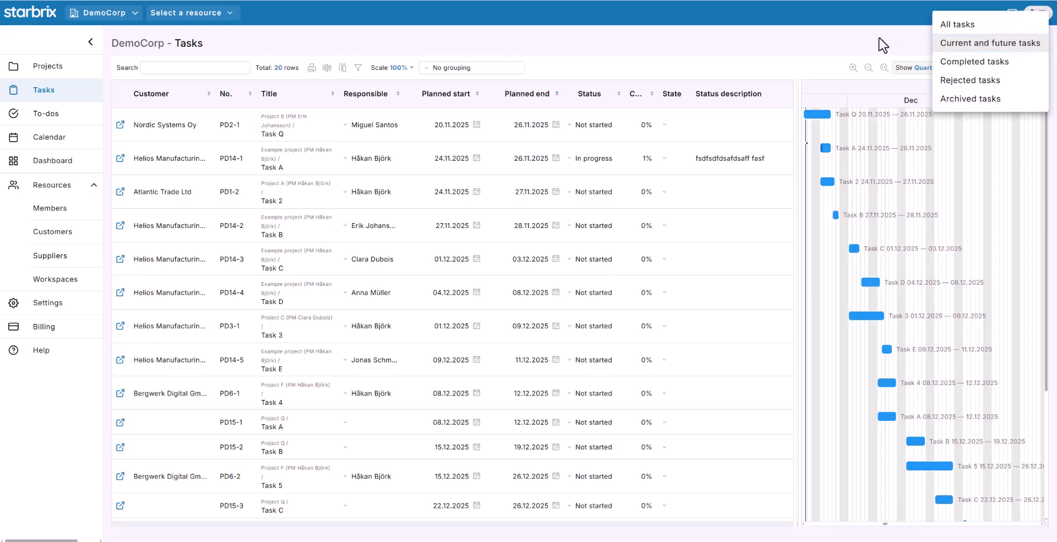
click(269, 94)
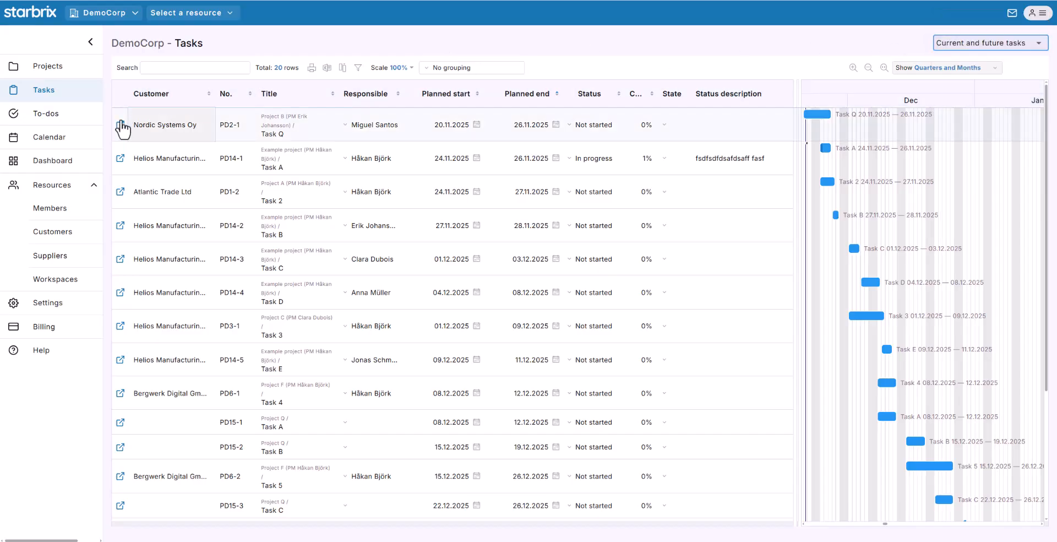
click(66, 117)
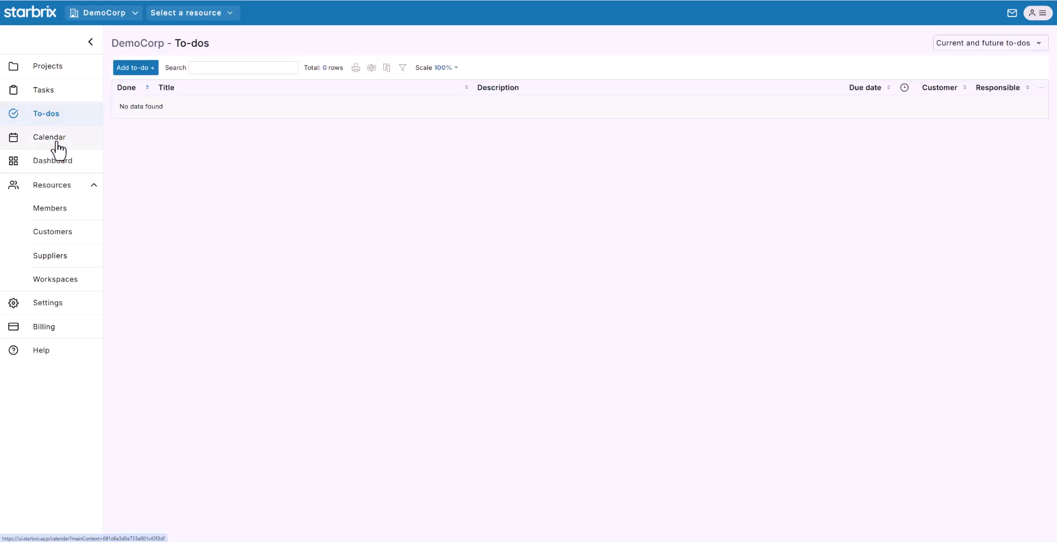
click(57, 142)
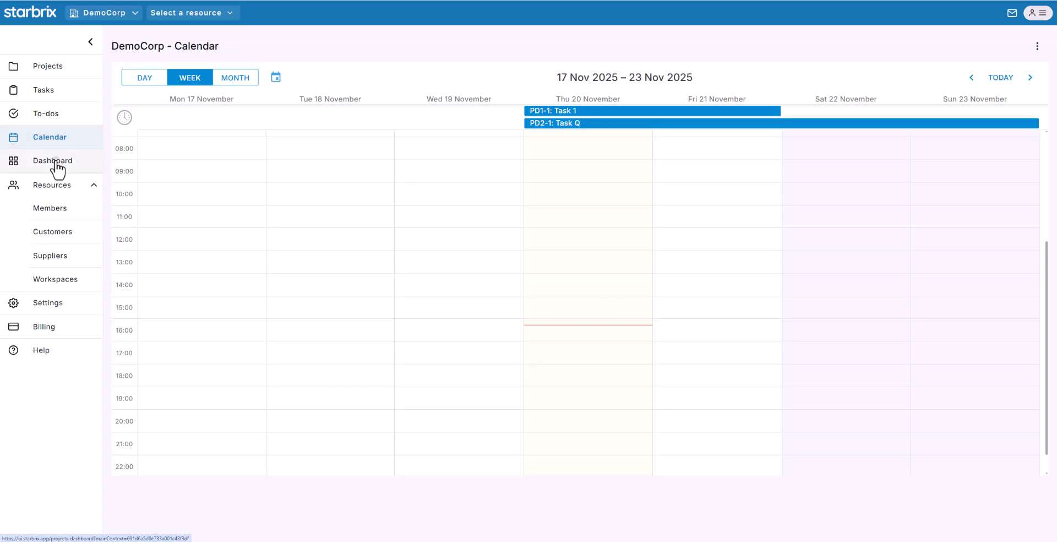
click(56, 168)
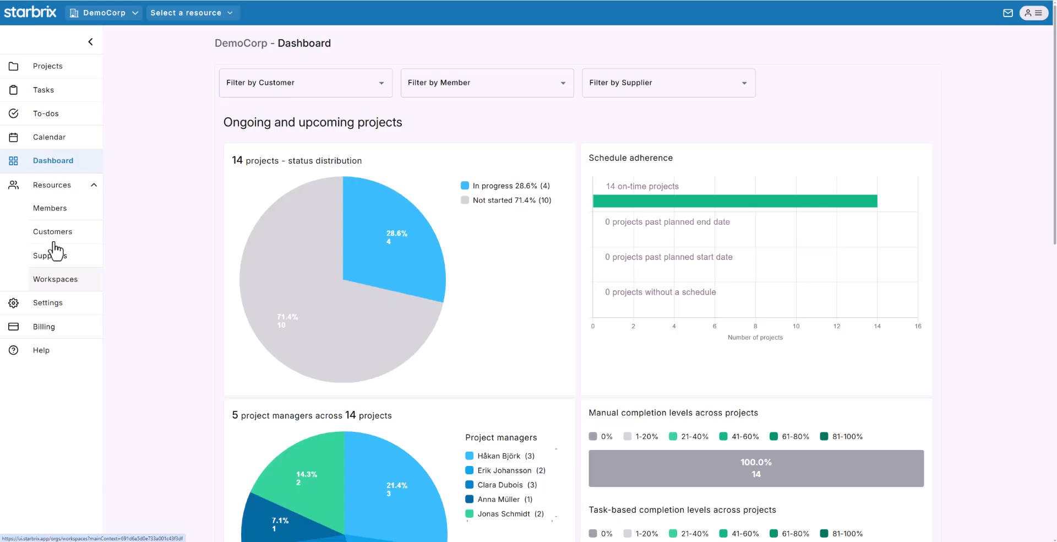
click(44, 70)
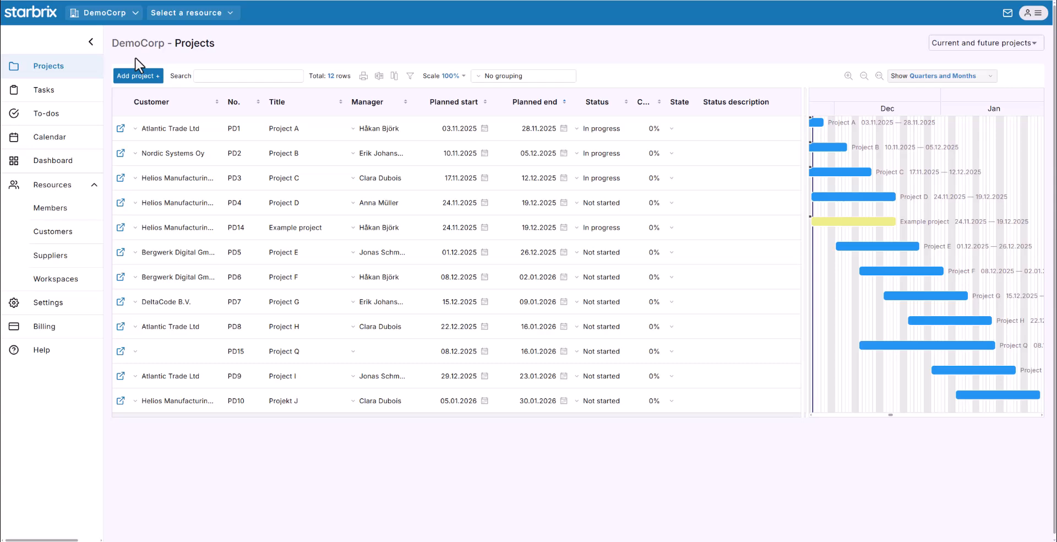
- Choose the first member under Members as the resource to view their current and future activities
click(230, 17)
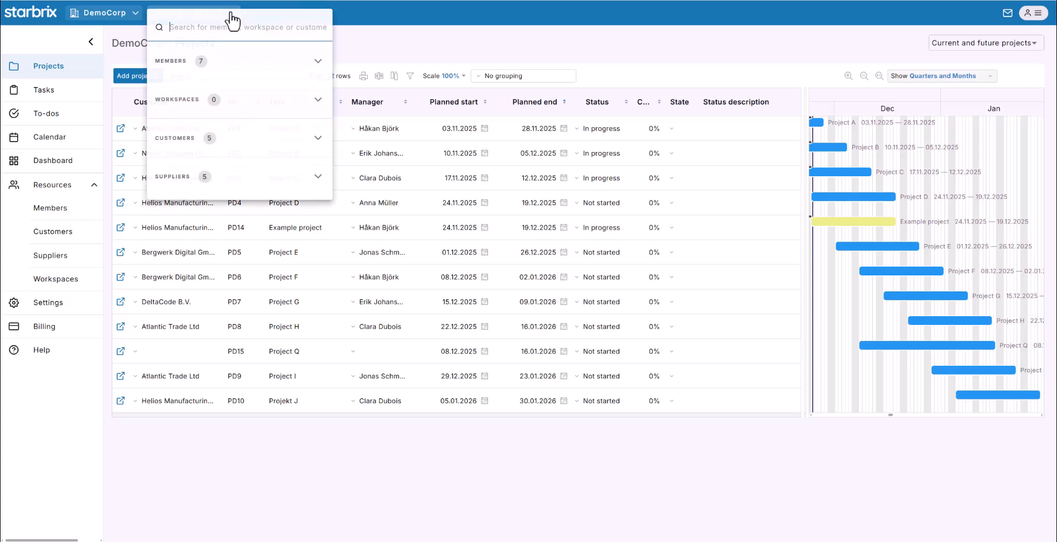
click(202, 64)
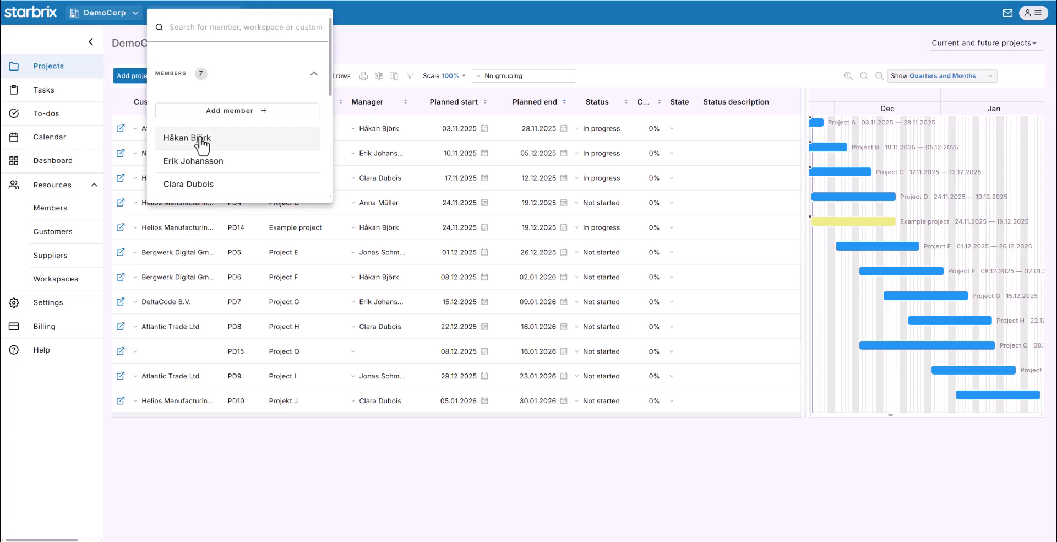
click(202, 145)
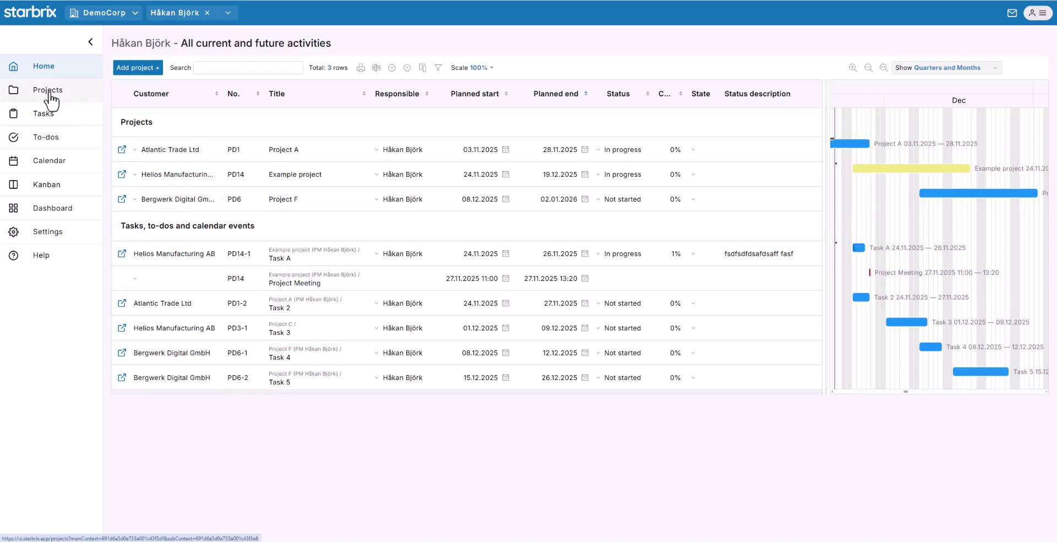
- Look through the member's projects and tasks, opening and closing the task filter unchanged
click(52, 100)
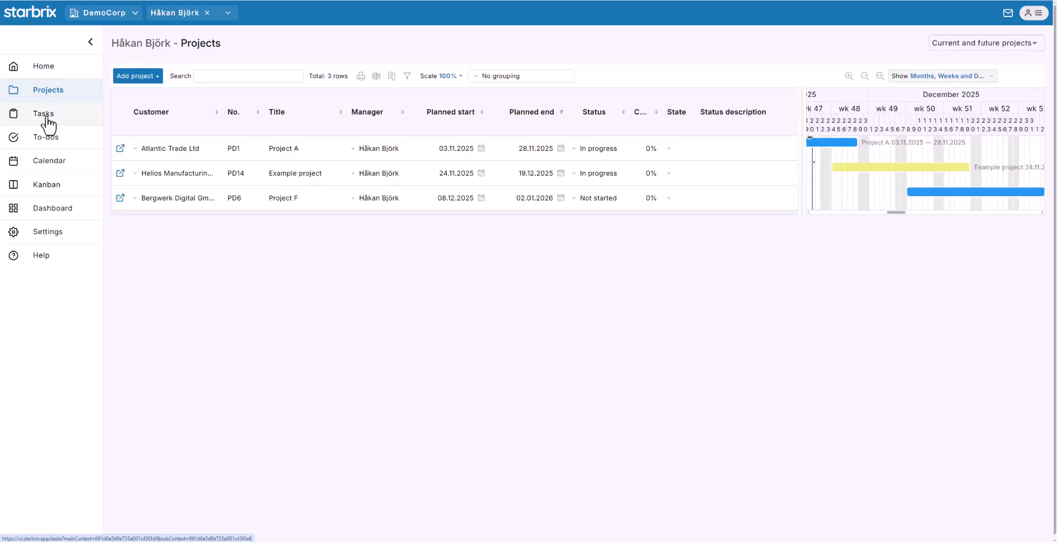
click(47, 117)
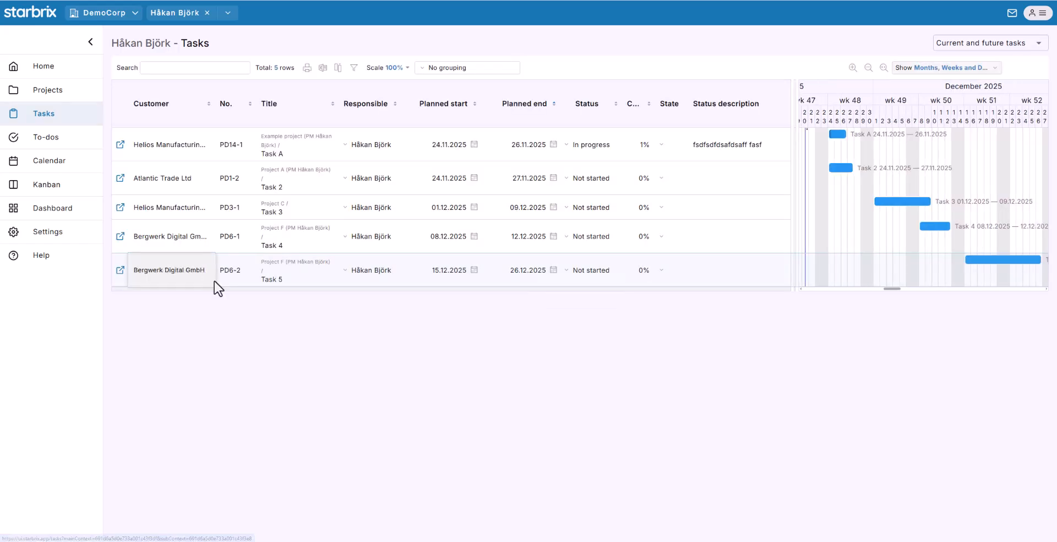
click(963, 47)
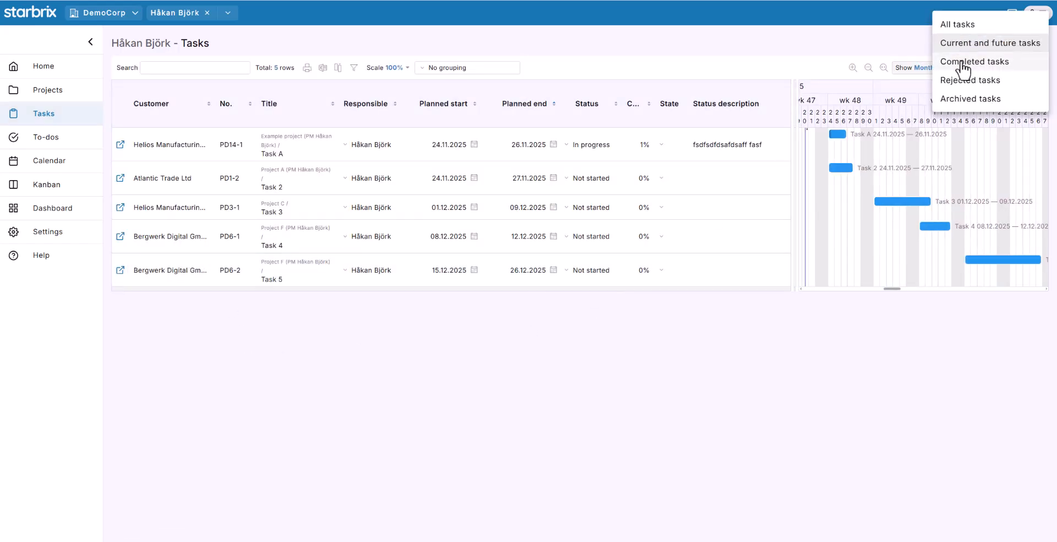
click(867, 45)
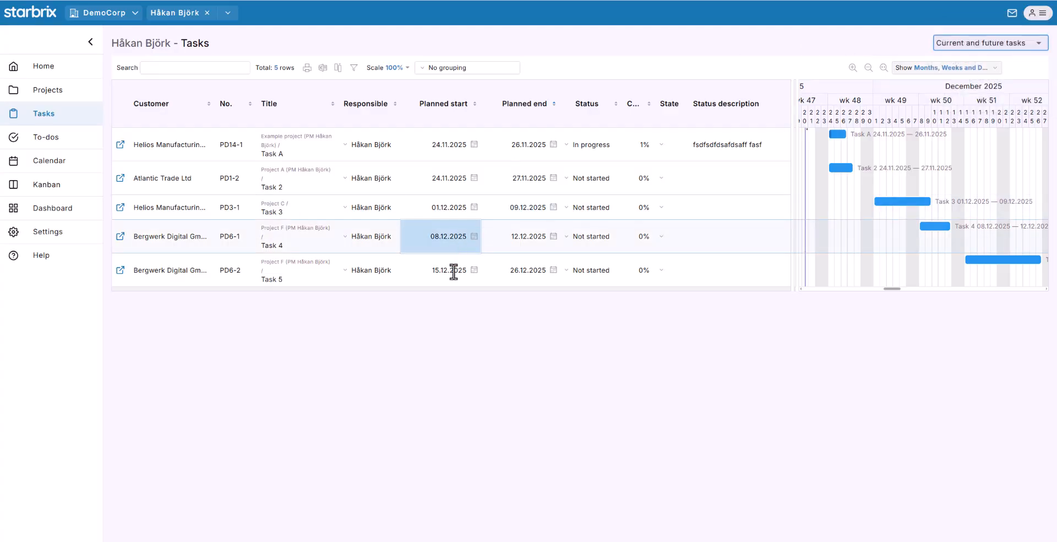
- Check the member's next calendar week, Kanban board, Task 2 details and dashboard, then return to their activities
click(48, 163)
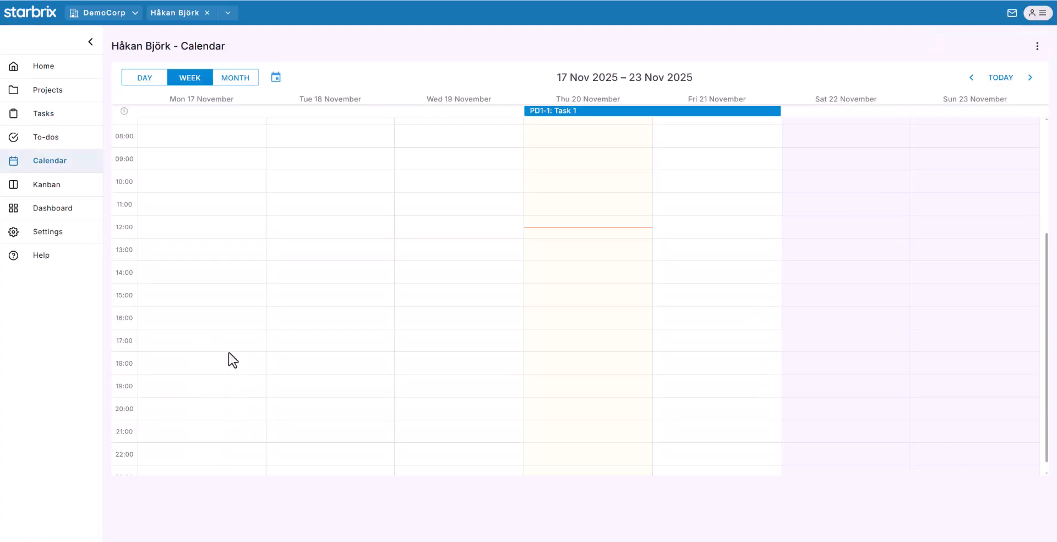
click(1029, 79)
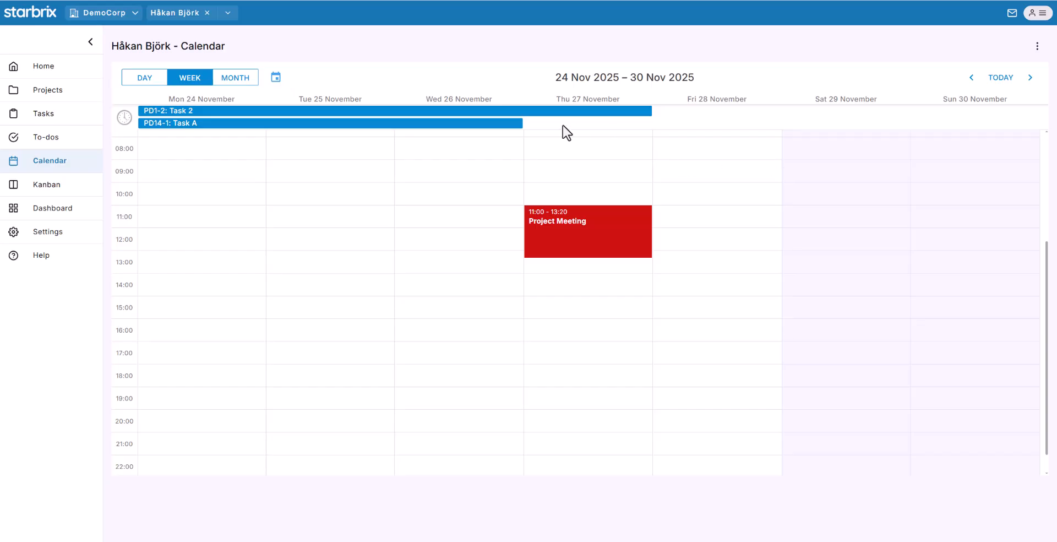
click(47, 185)
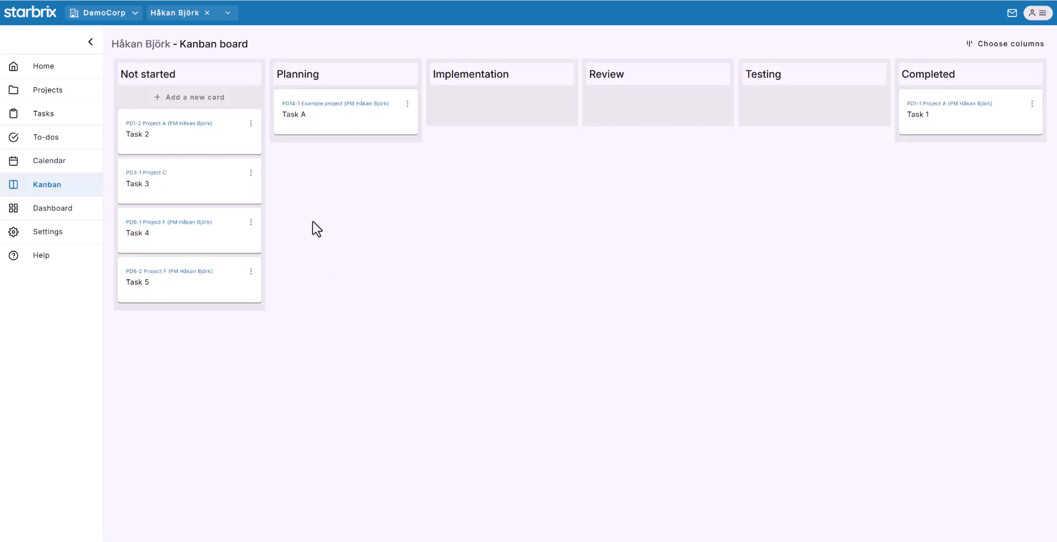
click(176, 132)
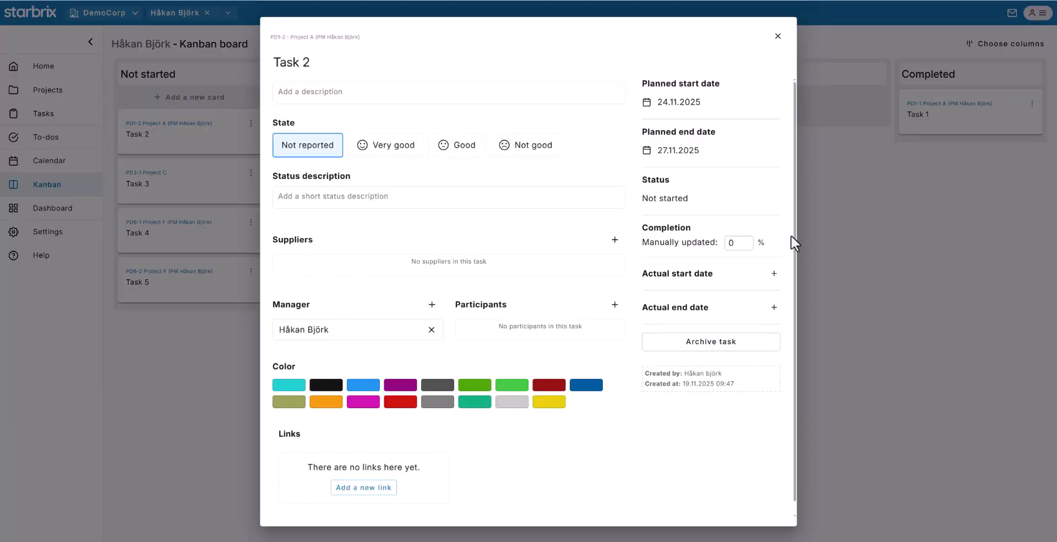
click(826, 240)
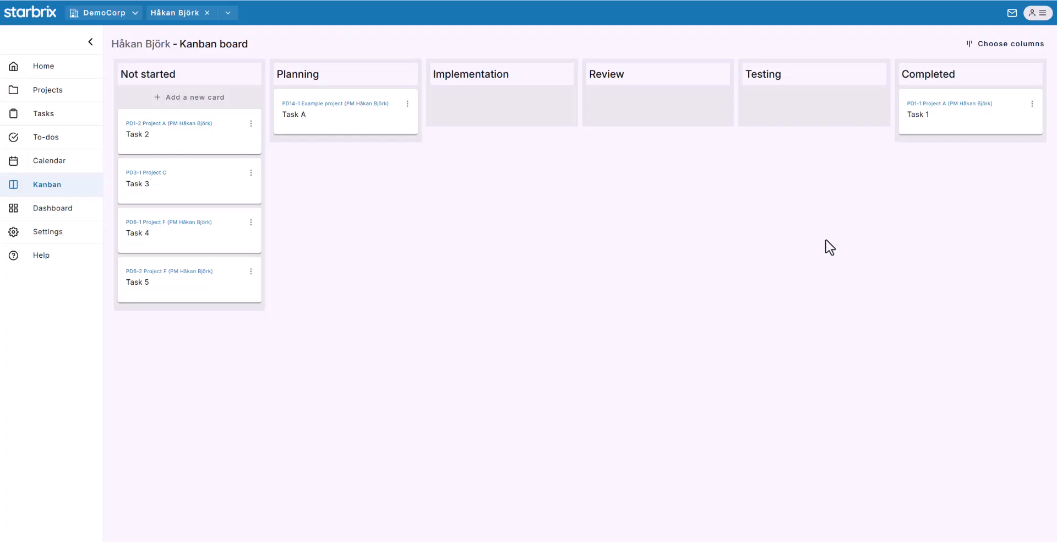
click(42, 211)
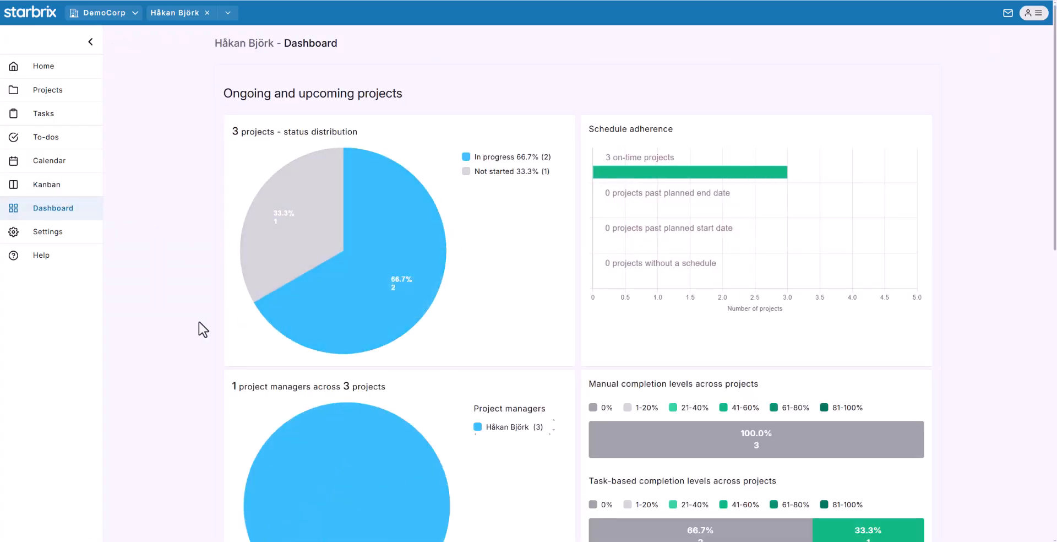
click(59, 73)
- Switch to a different member's activities and select the Task Q row
click(225, 15)
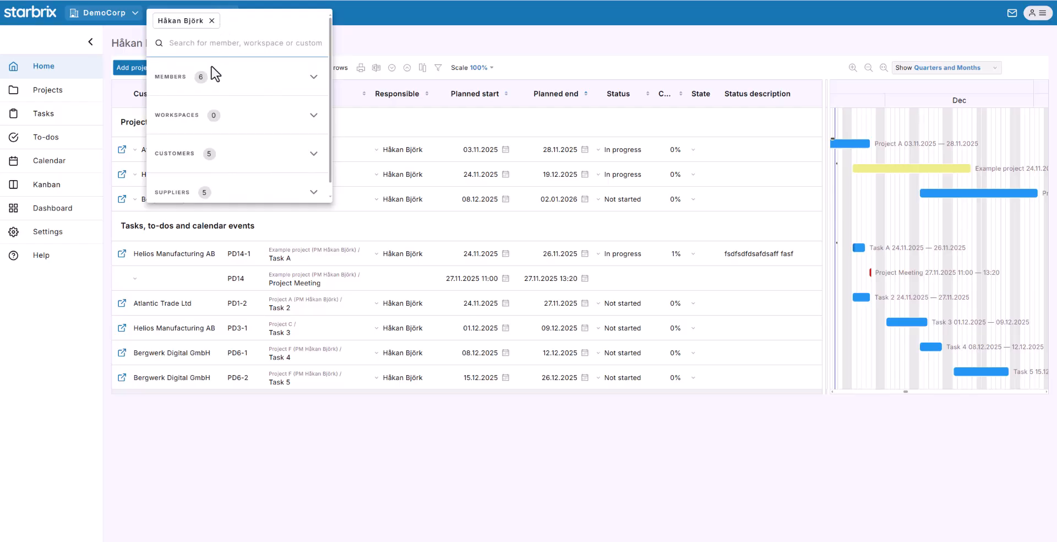
click(177, 85)
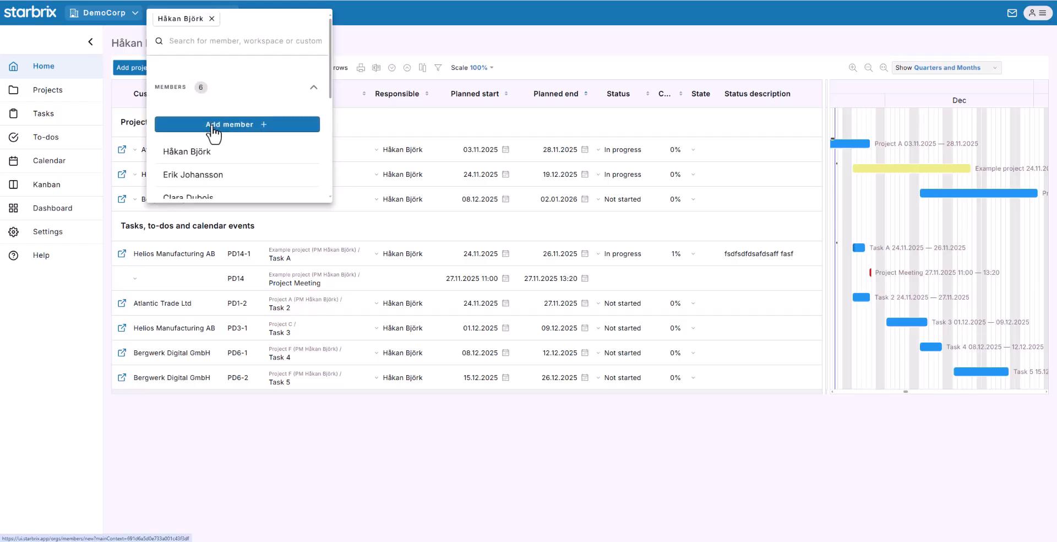
scroll(212, 126, down, 2)
click(207, 170)
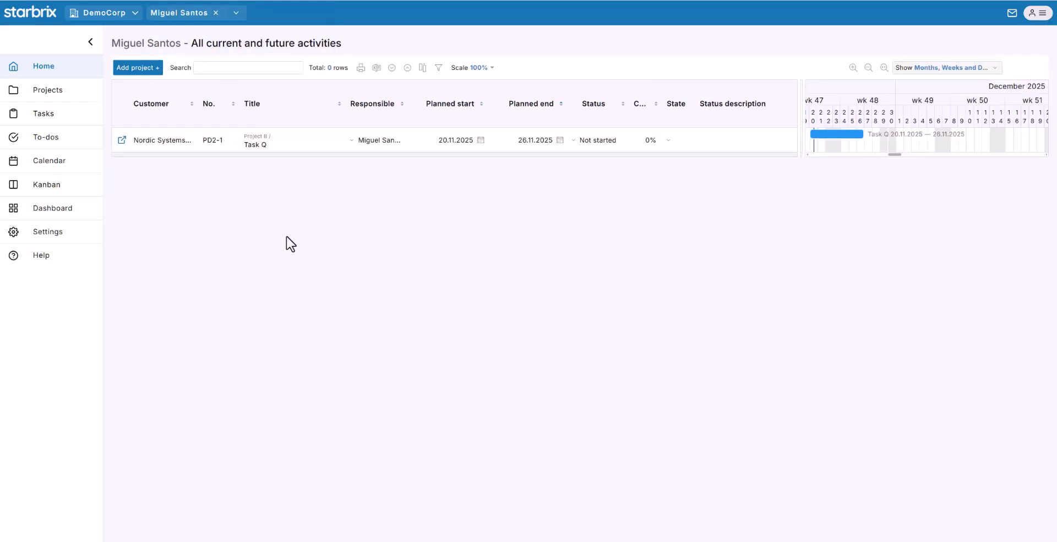
click(245, 142)
- Show the current and future activities for customer Helios Manufacturing AB
click(236, 13)
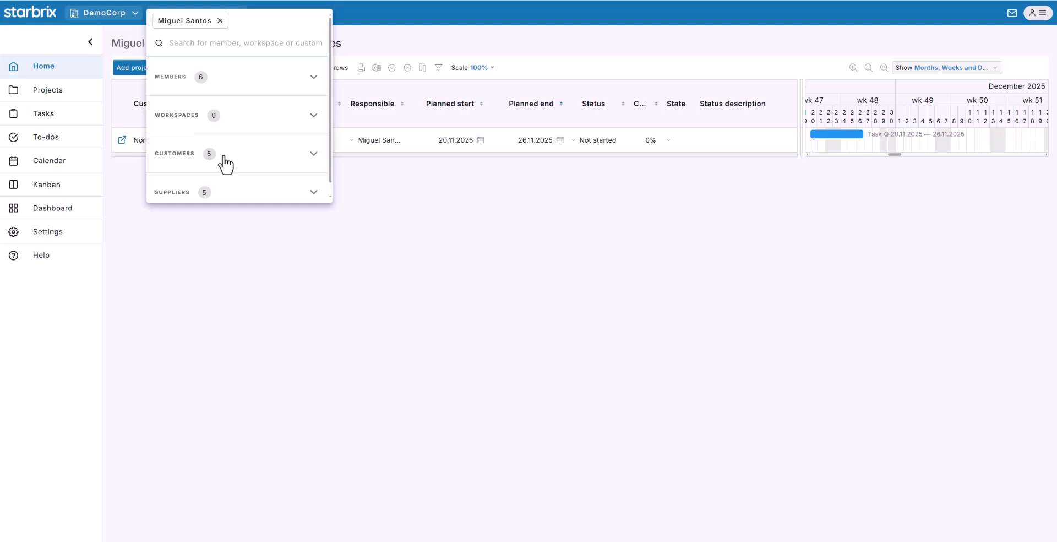
click(225, 157)
click(243, 142)
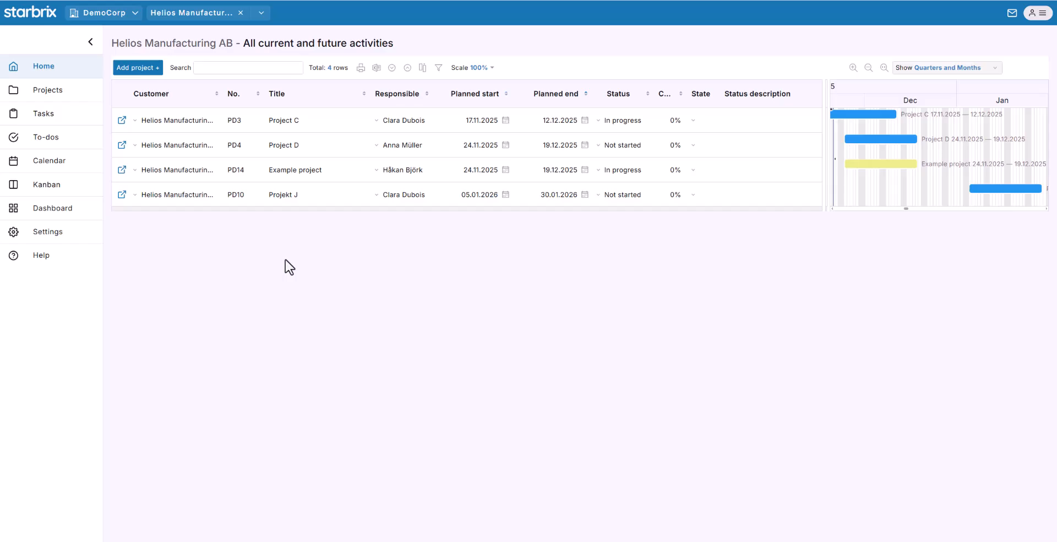
- Search for a member and view their activities, then clear the member filter to list all 12 projects
click(257, 17)
scroll(247, 148, down, 1)
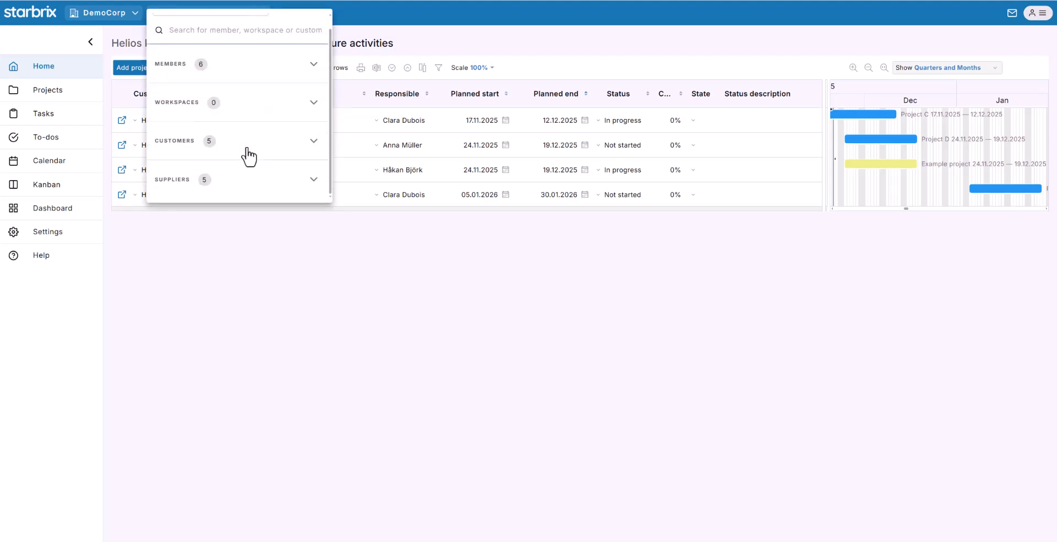
scroll(249, 157, up, 2)
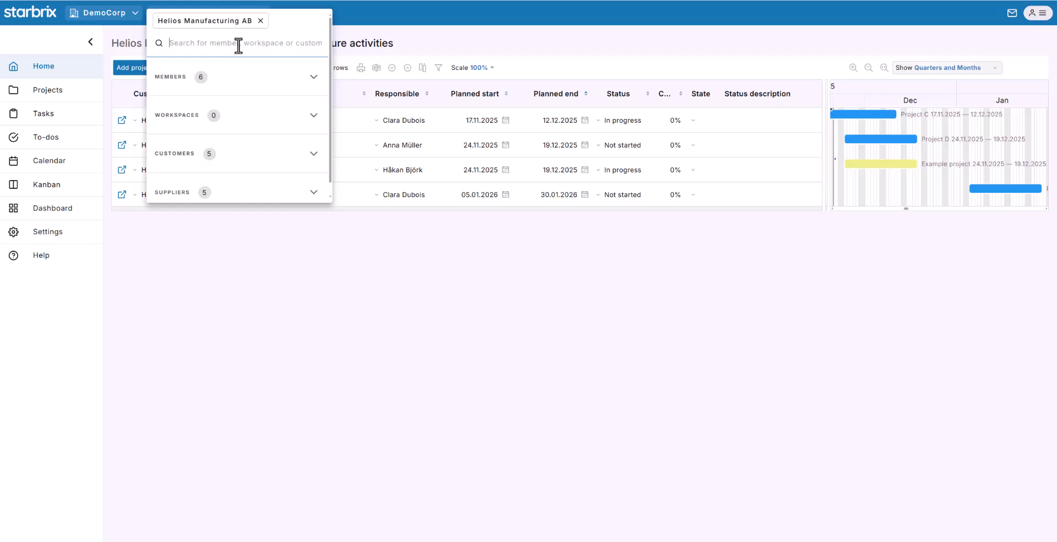
text(Cl)
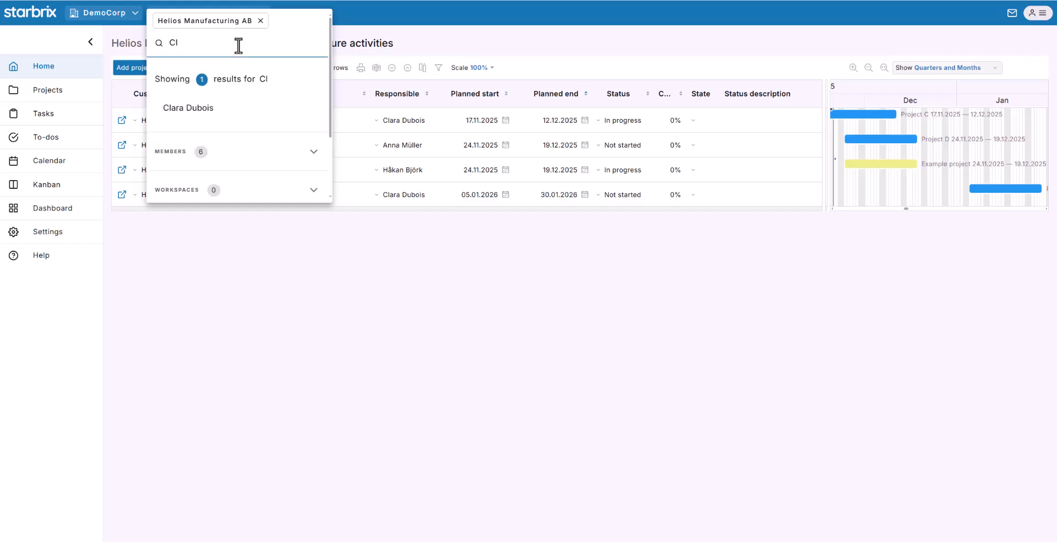
click(202, 116)
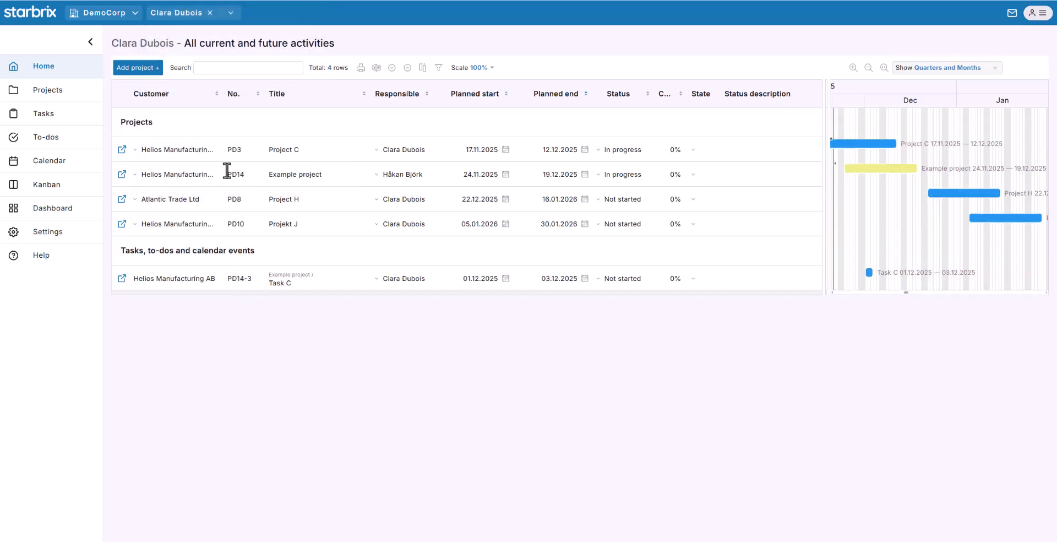
click(209, 13)
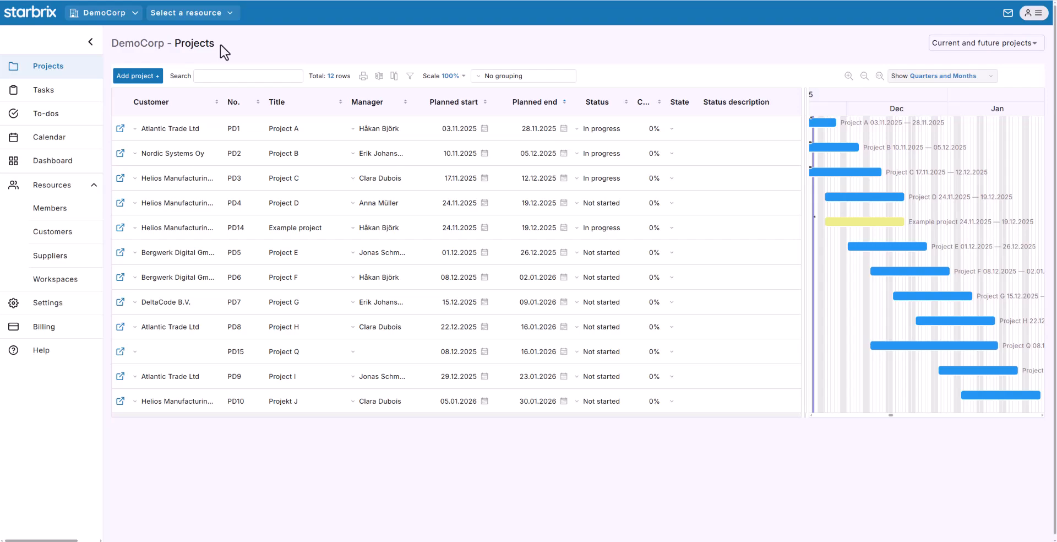
- In Resources > Members, start a new member with first name, last name and e-mail, and tick the invite option
click(53, 213)
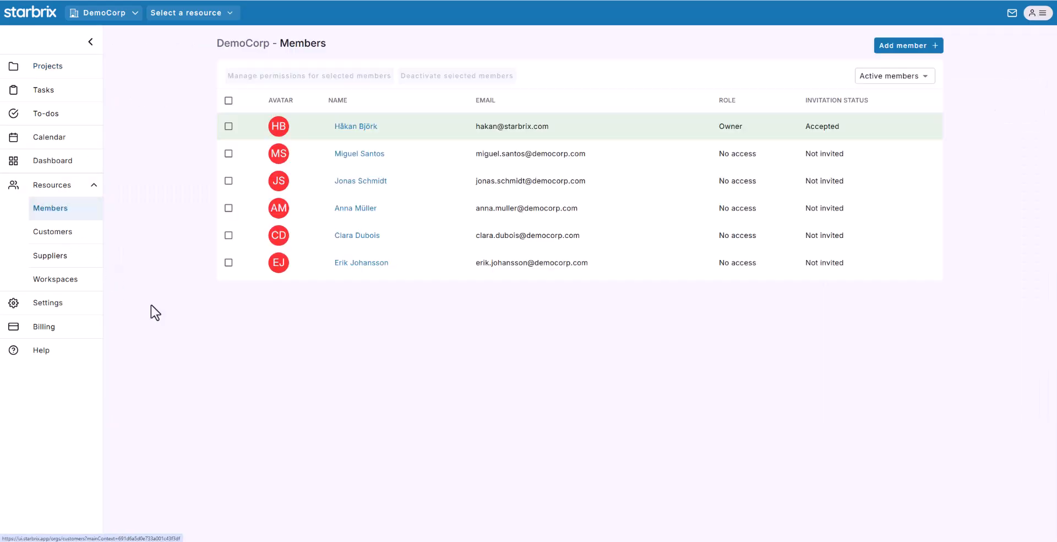
click(888, 46)
click(491, 133)
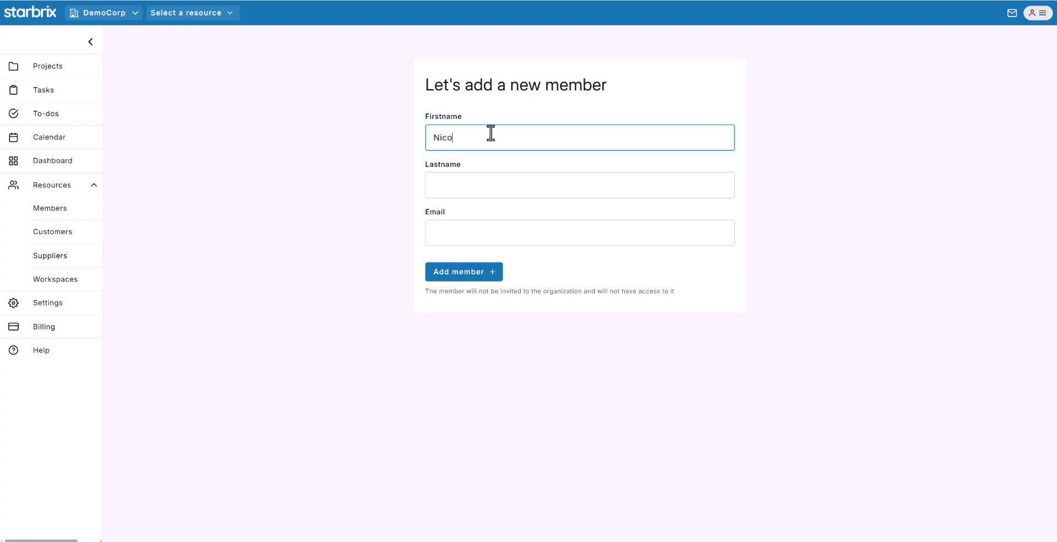
click(473, 182)
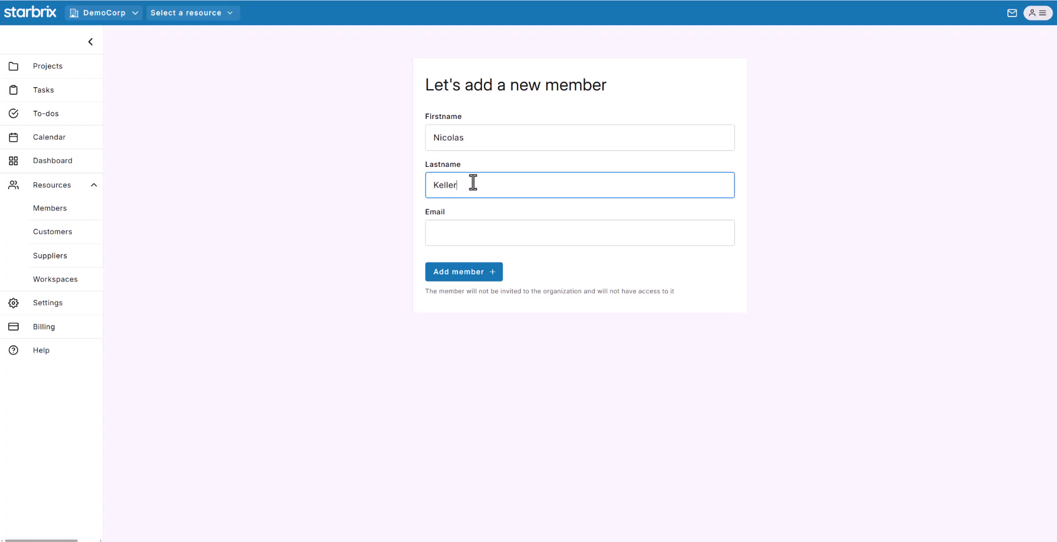
click(463, 231)
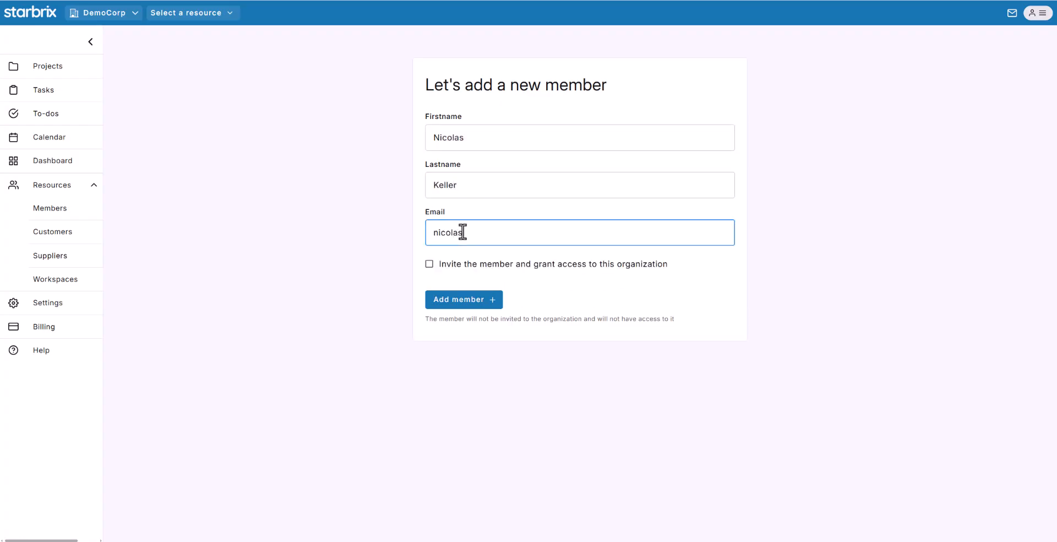
click(429, 265)
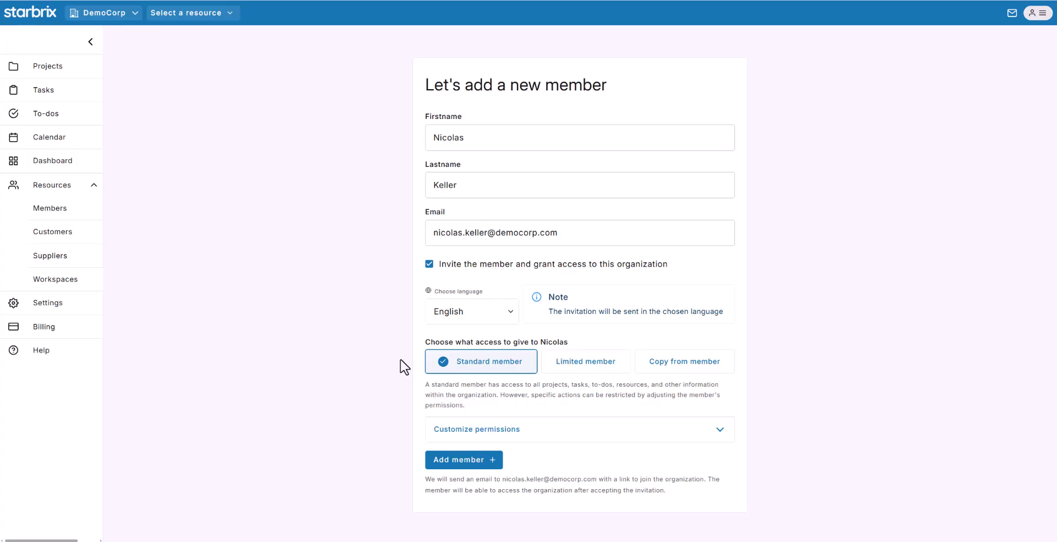
- Submit the new member with invitation, then go to the Help Videos page
click(454, 463)
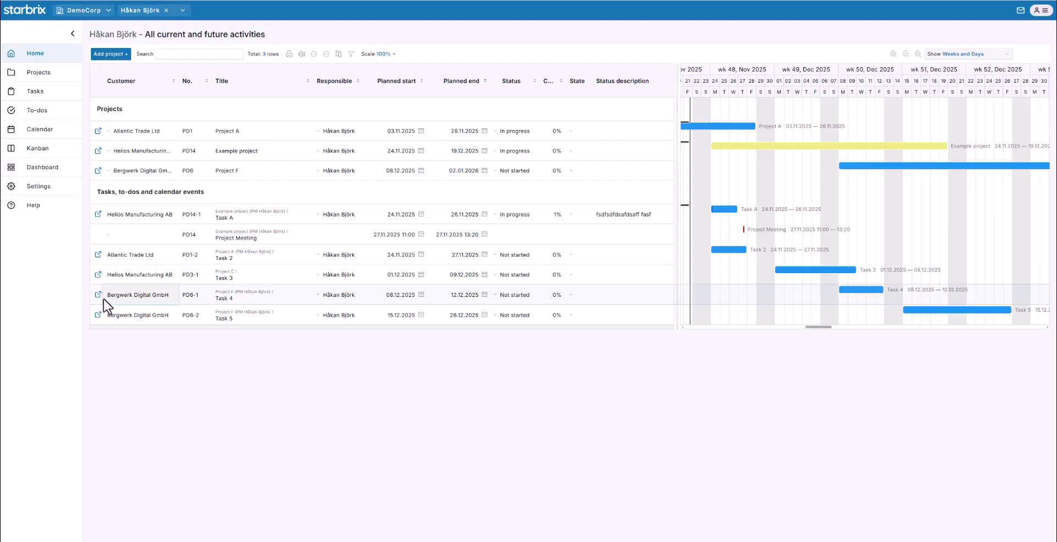
click(33, 207)
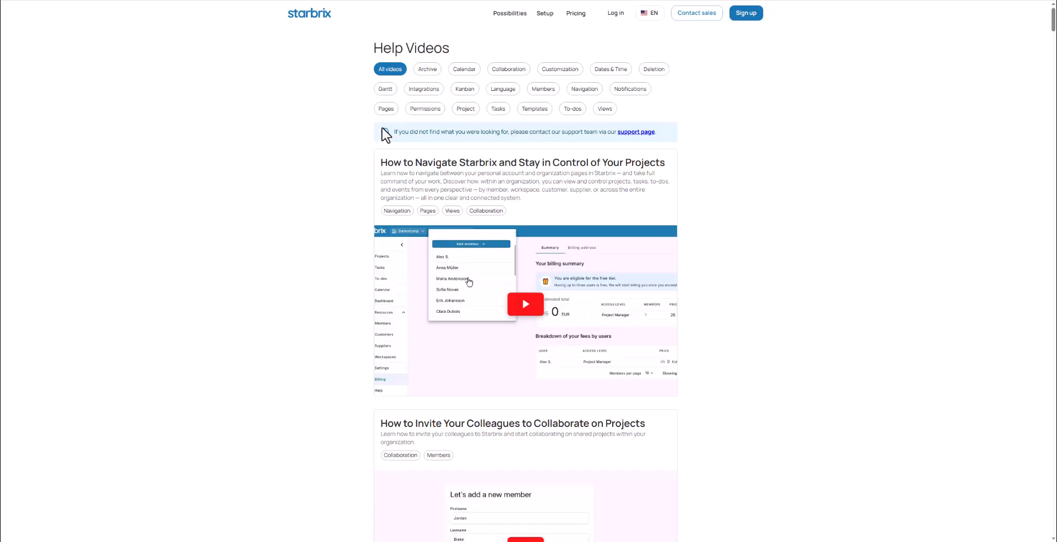
- Filter help videos by Templates, Gantt, Kanban, Calendar, Permissions and Dates & Time, then go to Contact support
click(529, 109)
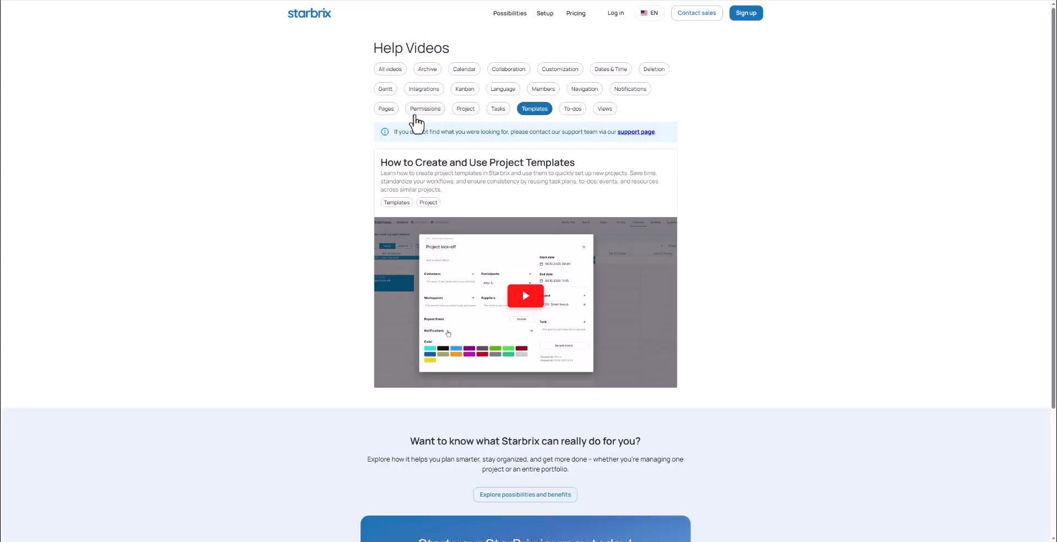
click(386, 90)
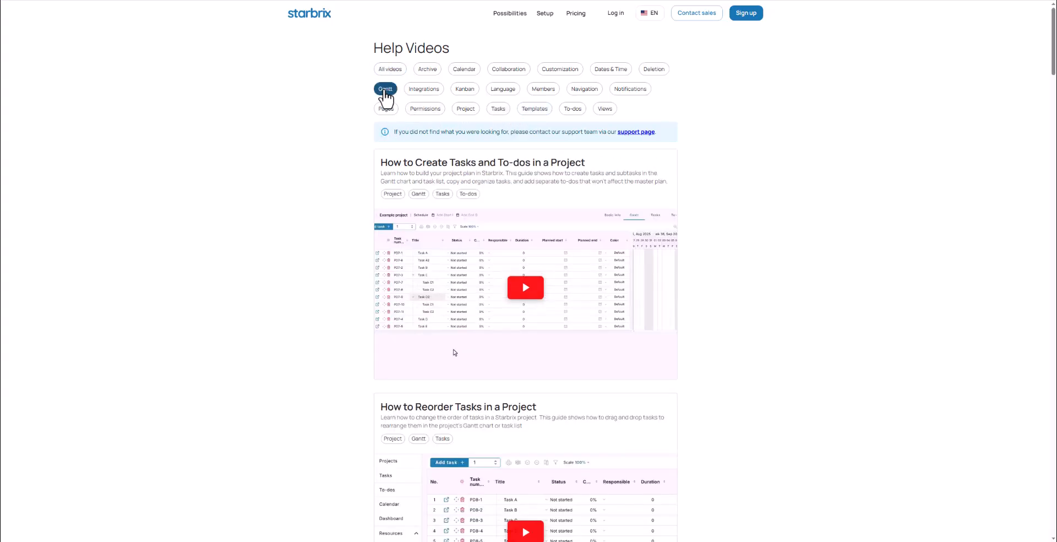
click(467, 91)
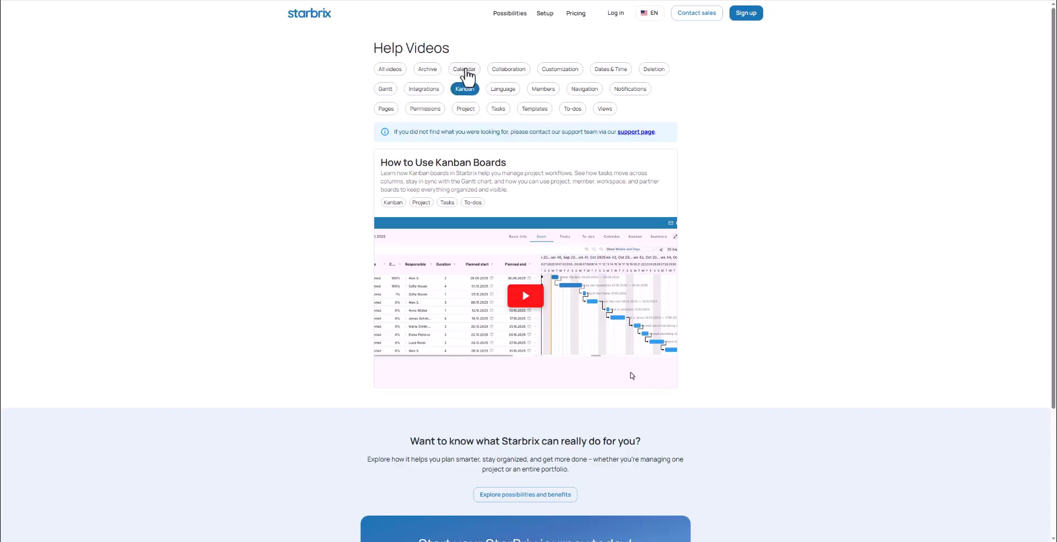
click(467, 72)
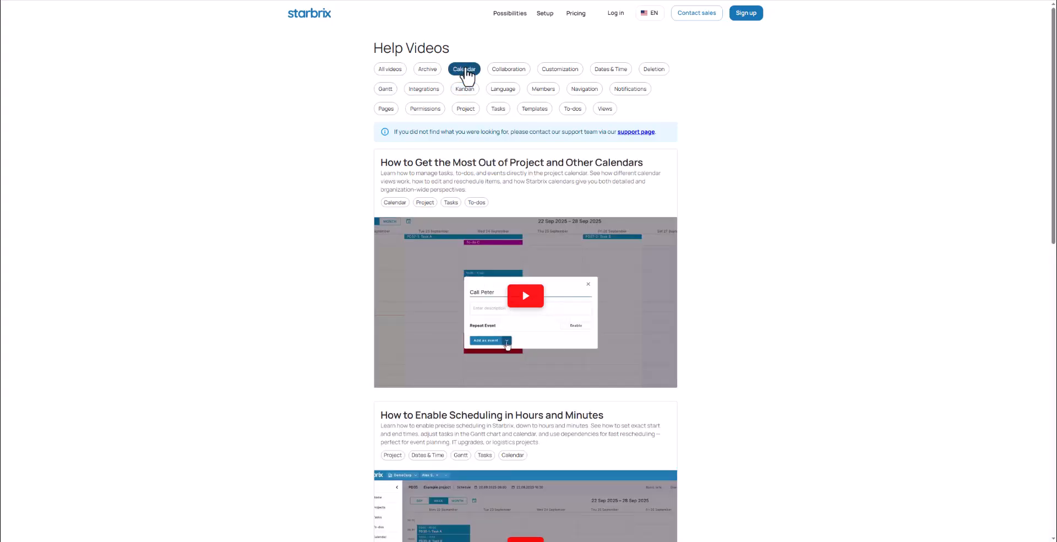
click(429, 110)
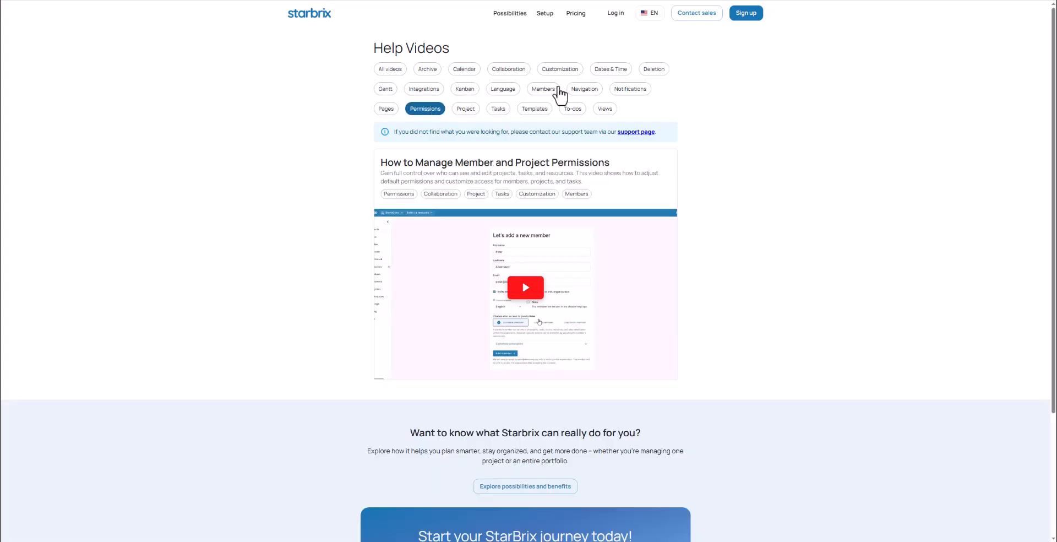
click(608, 71)
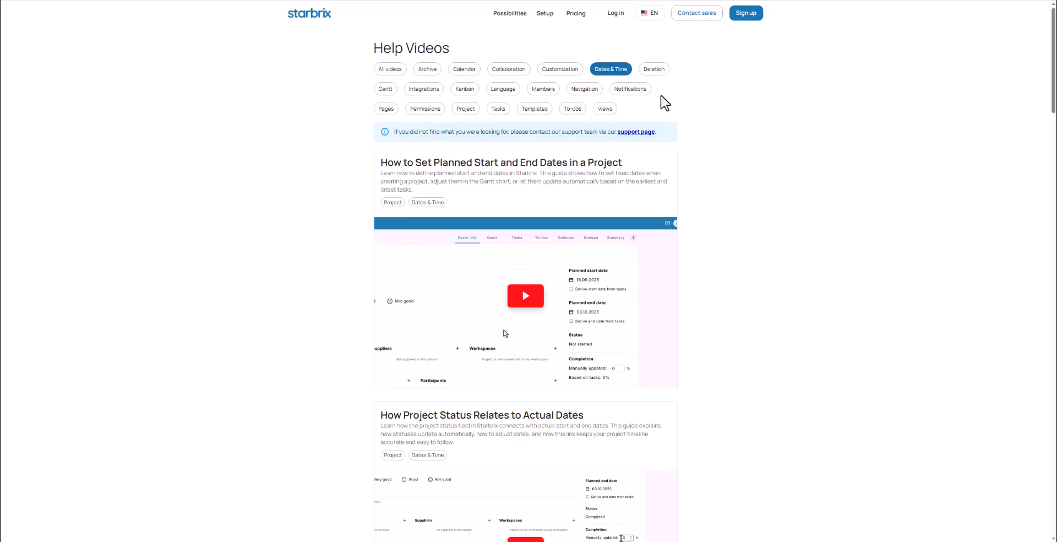
click(630, 134)
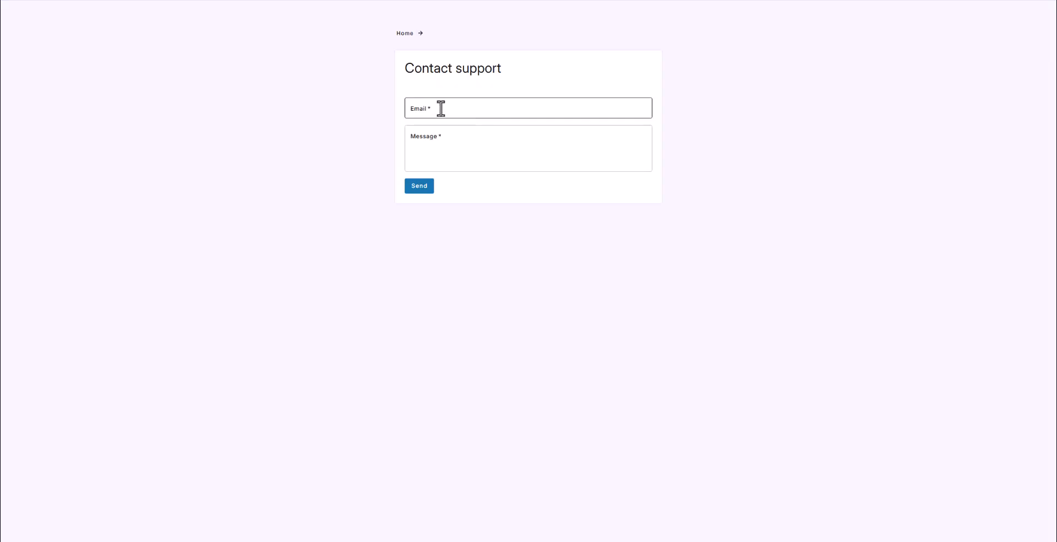
- Place the cursor in the support form's Email and Message fields, leaving both blank
click(440, 106)
click(441, 141)
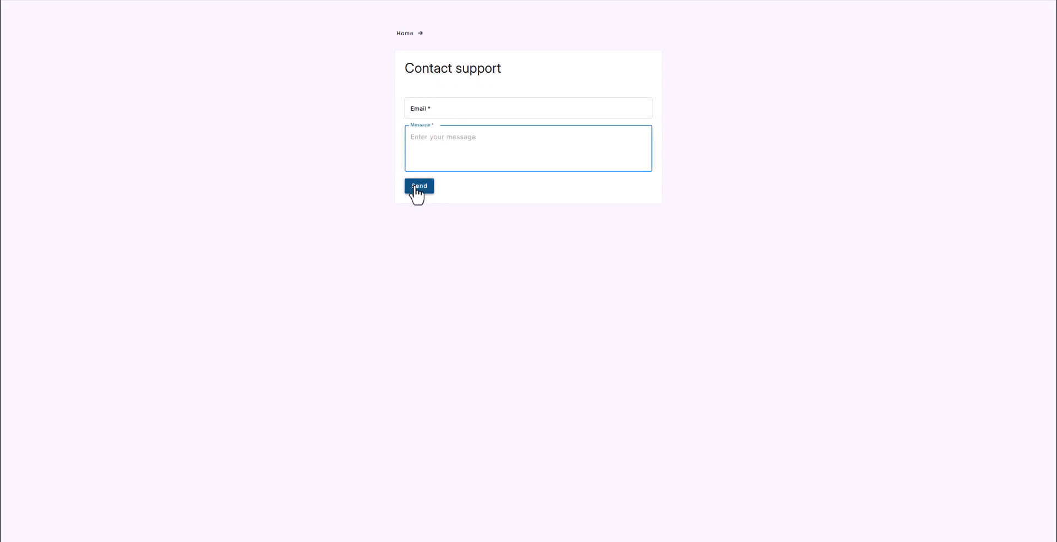